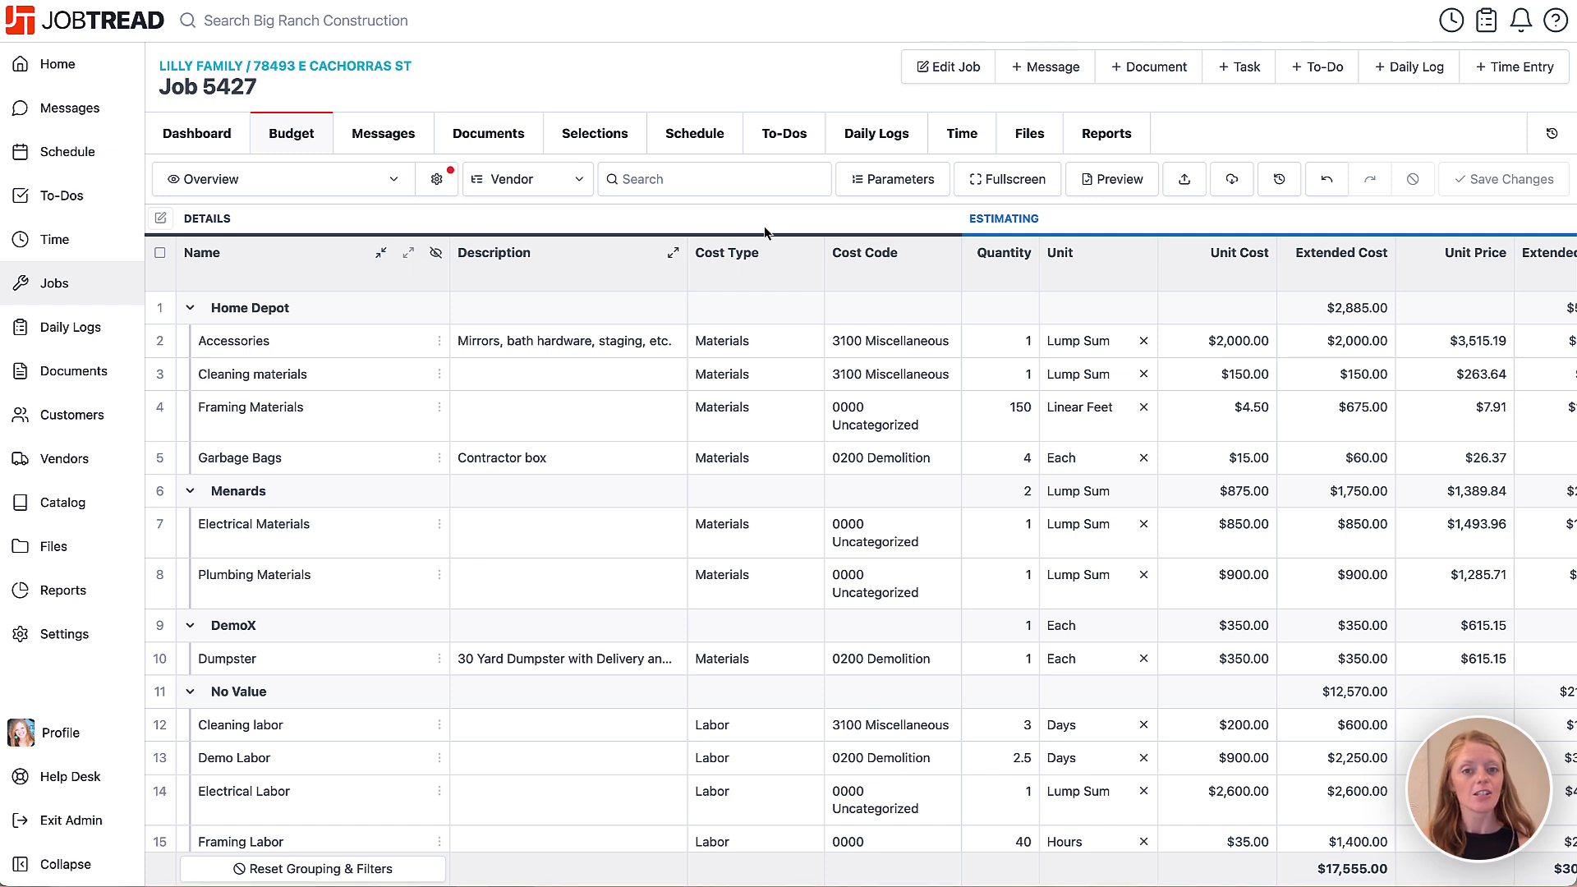
# Open the Settings Custom Fields tab and scroll to the Cost Items fields (SKU, Vendor, Delivery Cost)
pyautogui.click(107, 648)
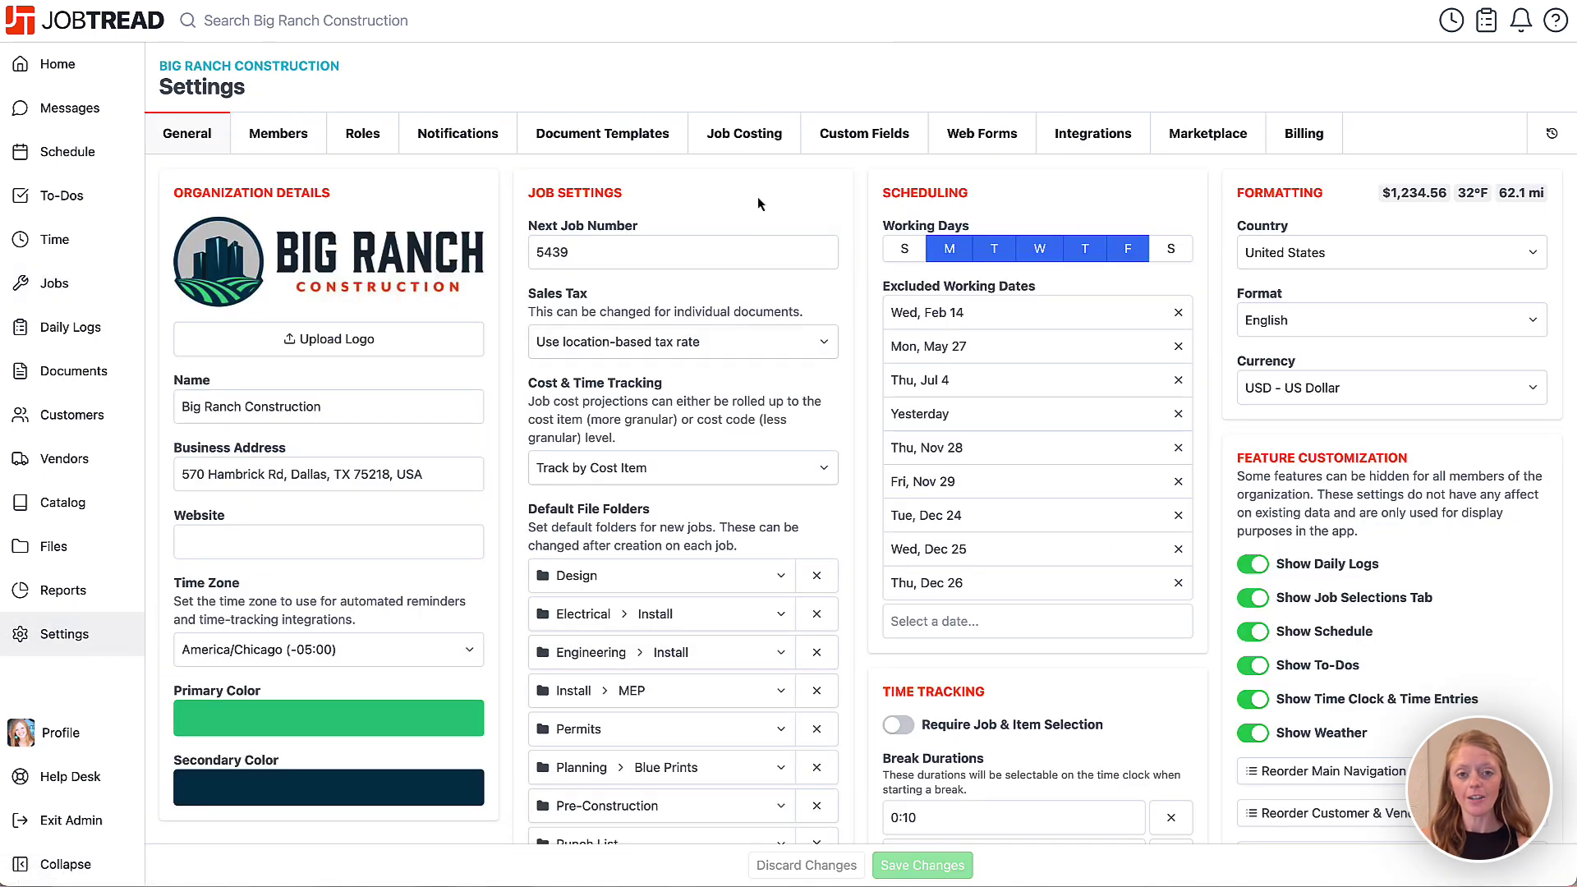
pyautogui.click(846, 144)
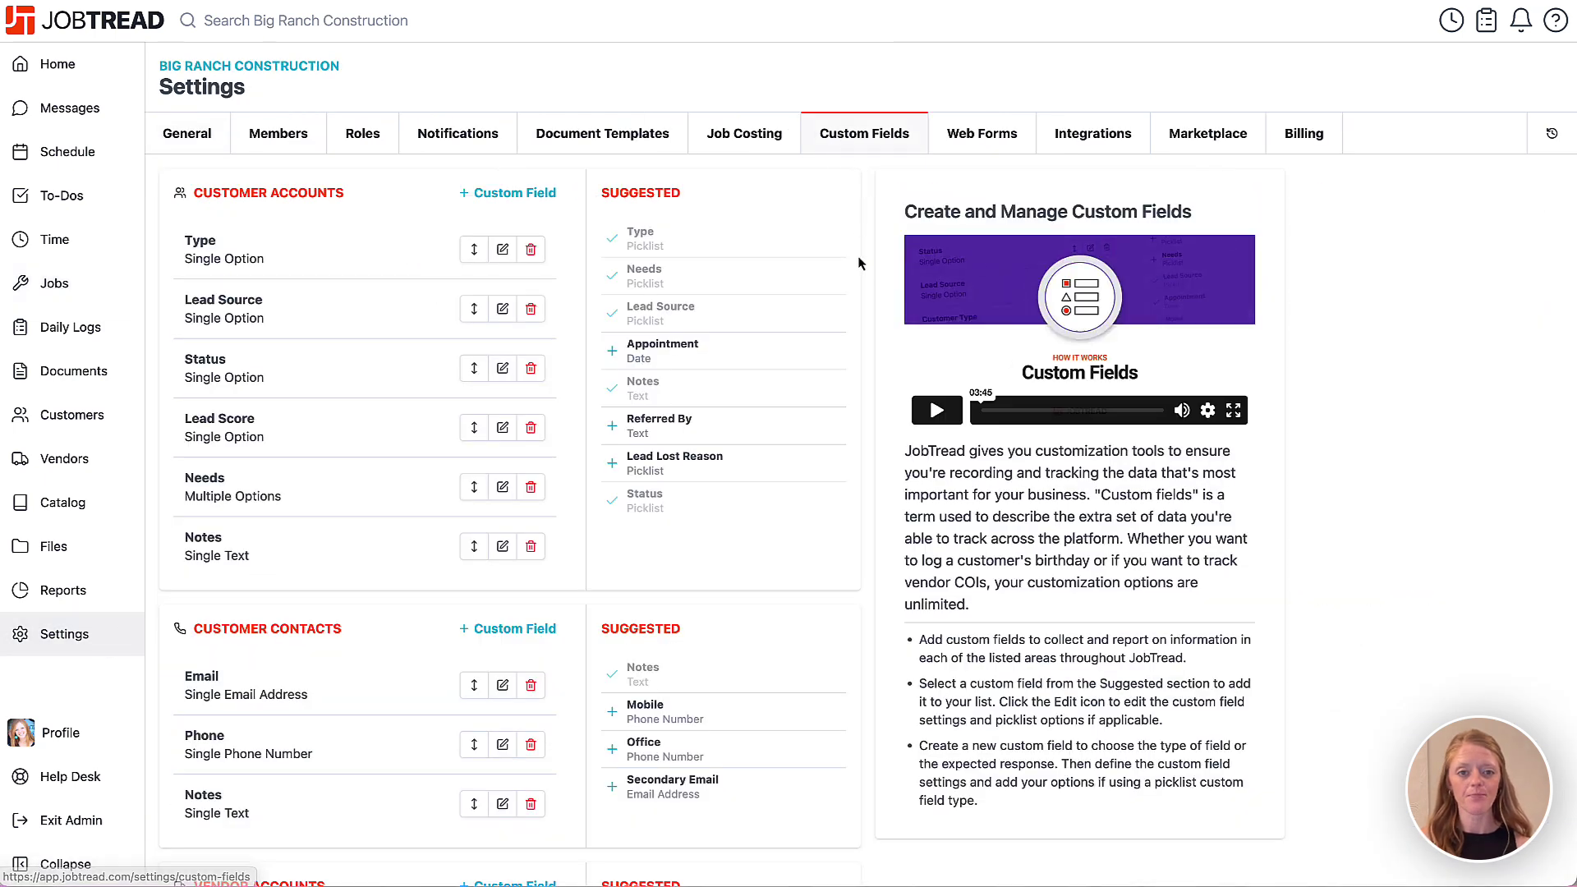
pyautogui.scroll(-10, 873, 332)
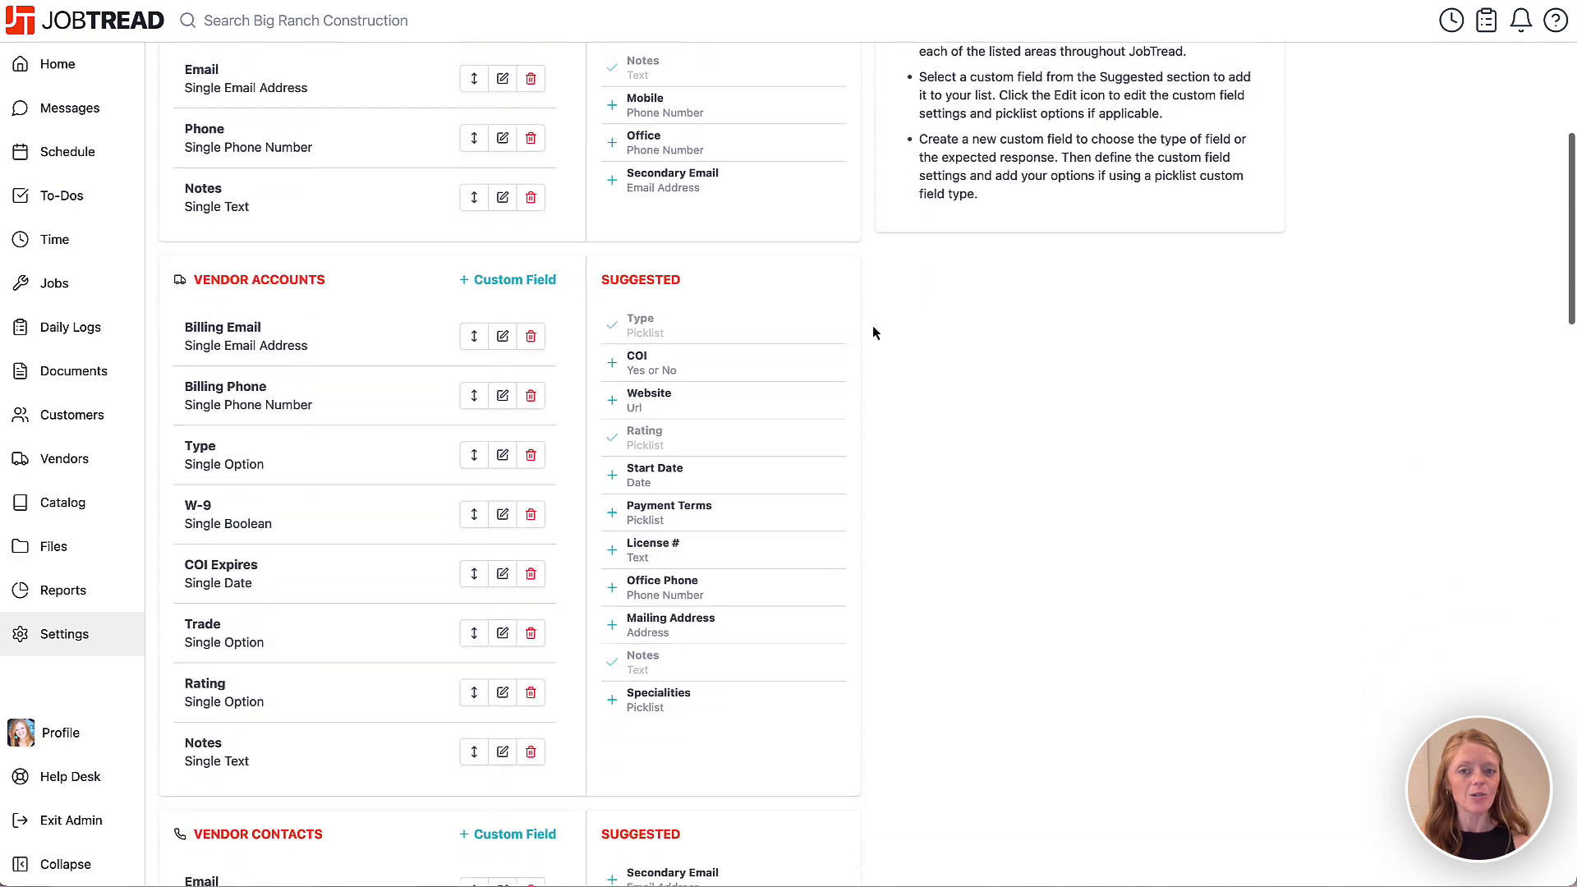
pyautogui.scroll(-12, 873, 332)
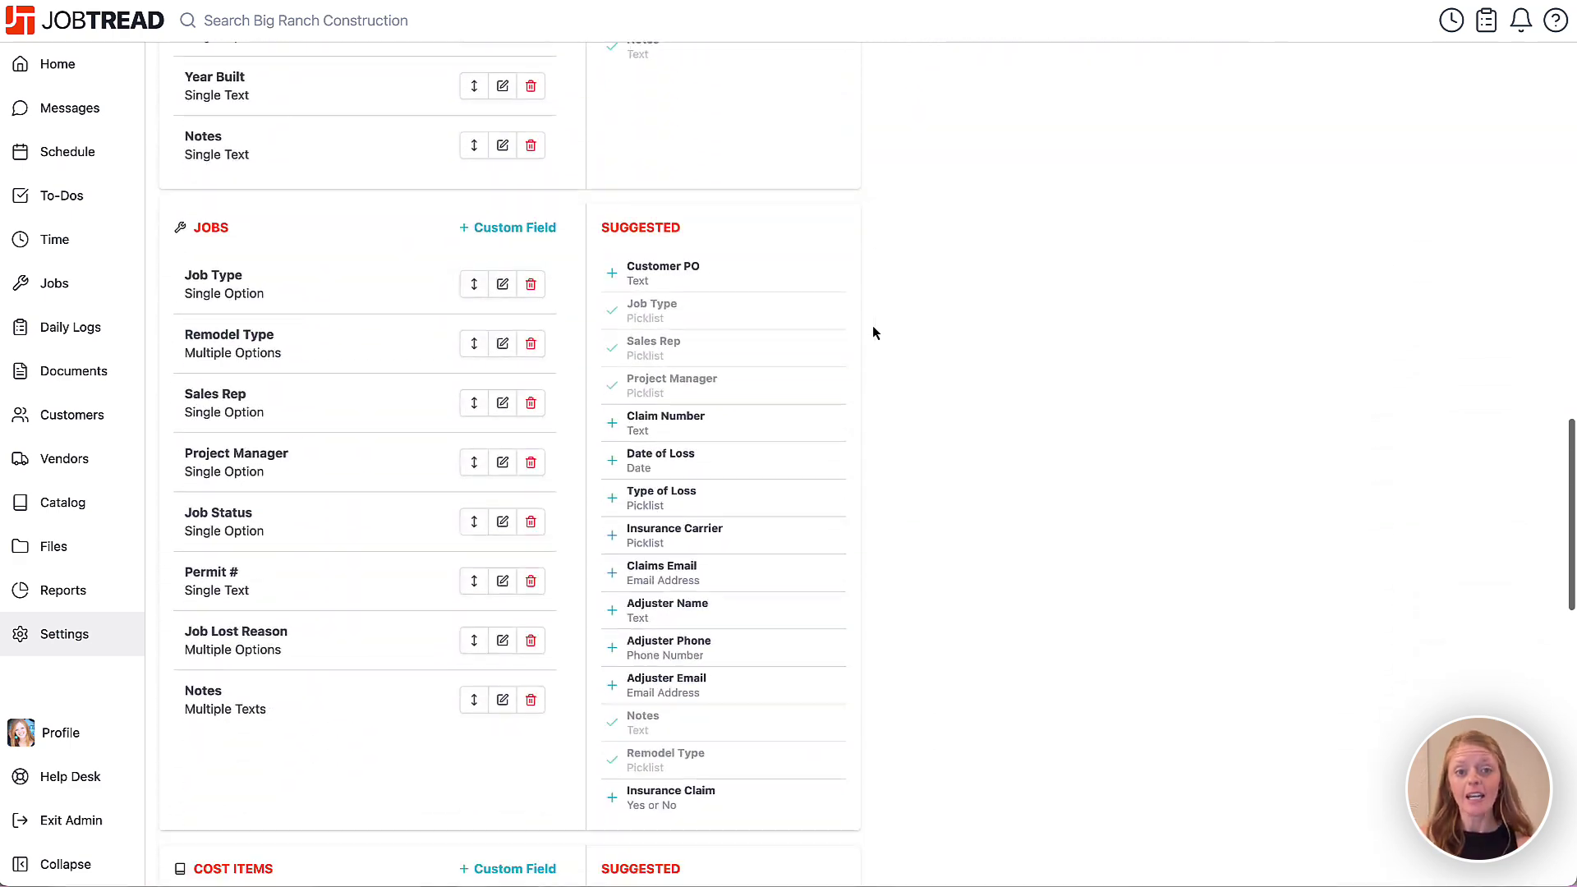
pyautogui.scroll(-8, 874, 332)
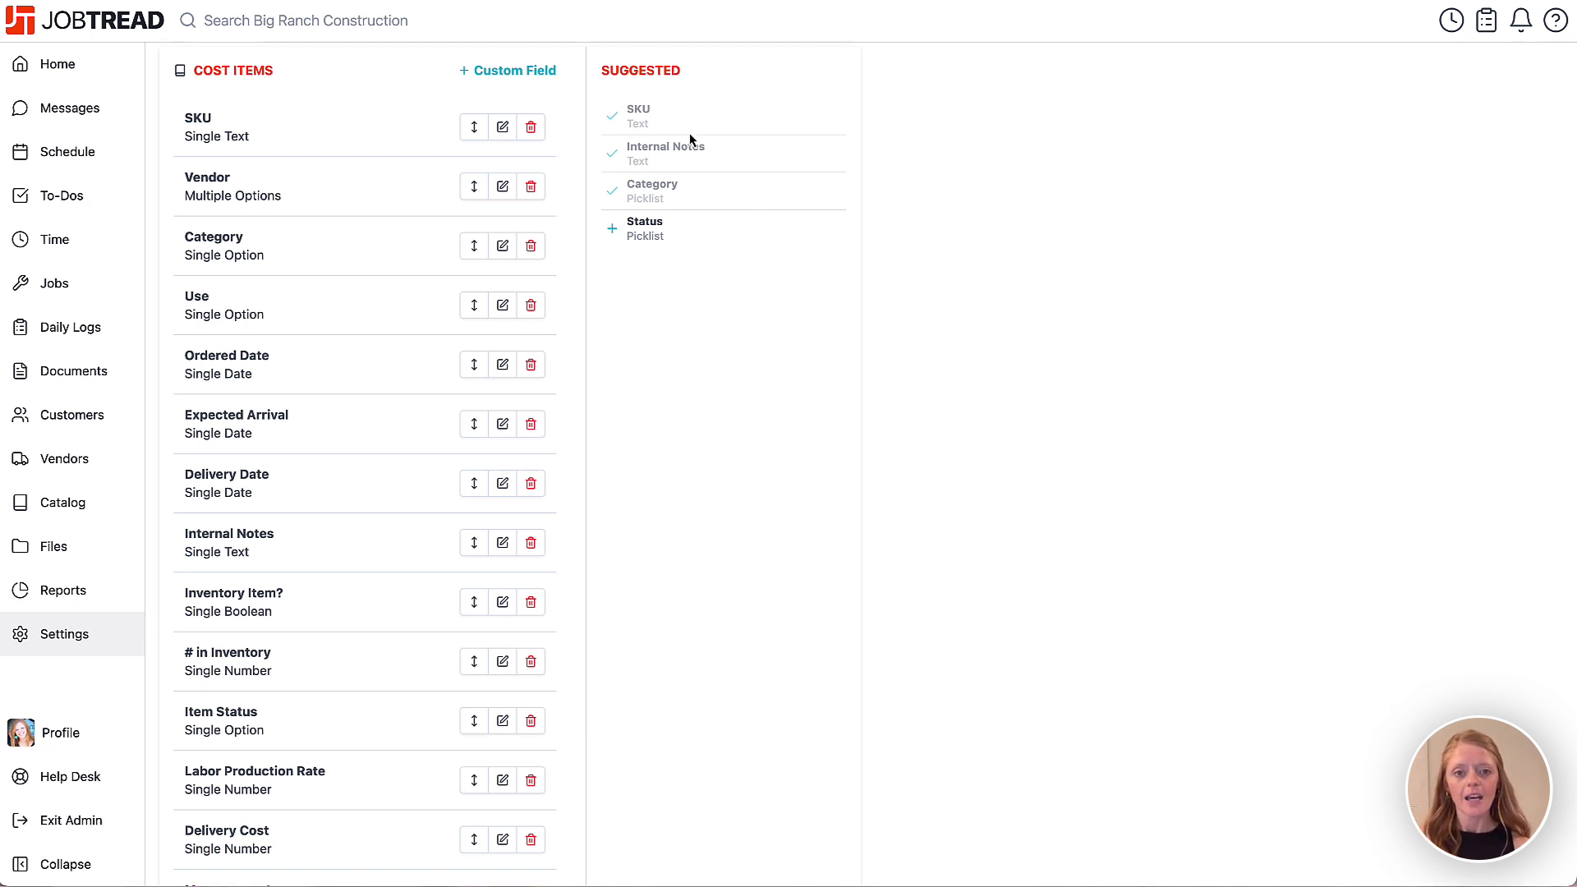
pyautogui.scroll(-1, 673, 238)
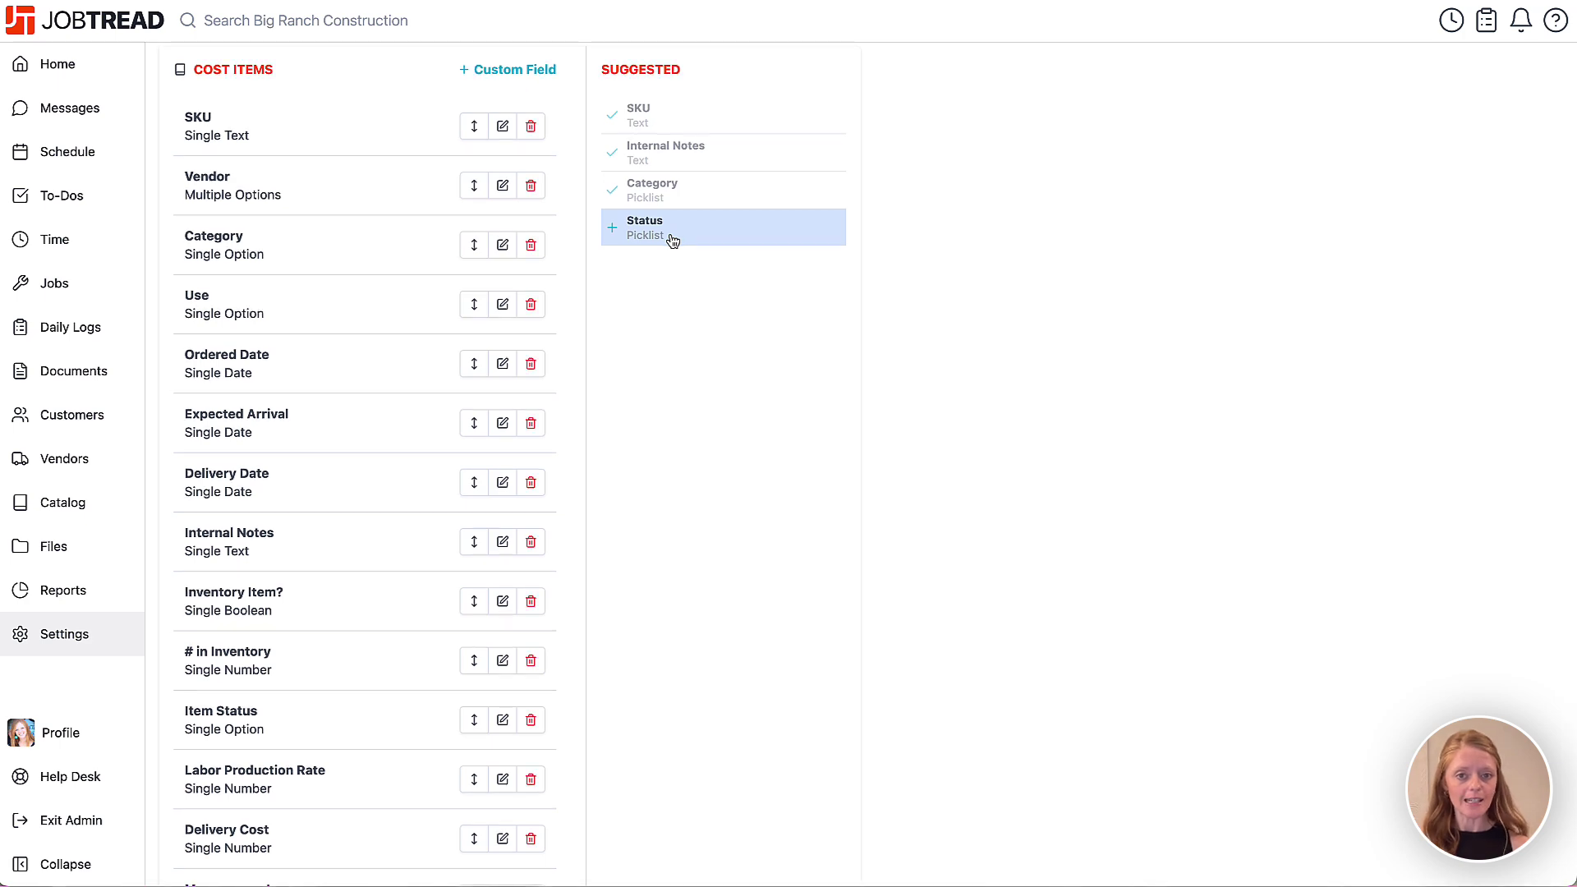
# Create the cost-item picklist 'Trade' with options Demolition, Foundation, Framing, Electrical, Plumbing, HVAC, Planning, Finishing
pyautogui.click(534, 72)
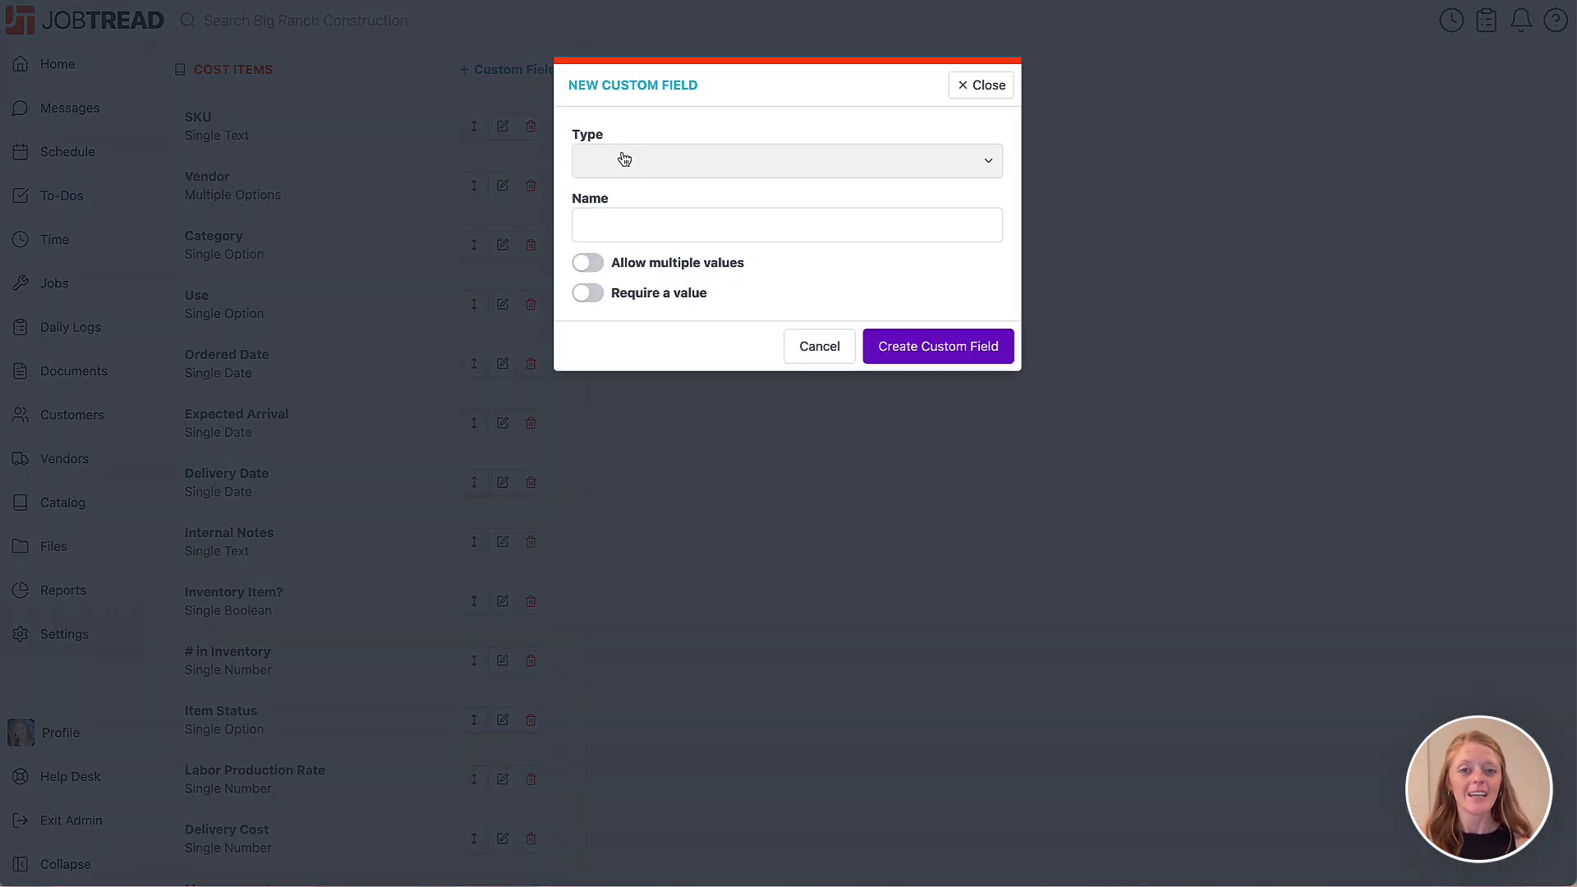
pyautogui.click(623, 161)
pyautogui.click(626, 310)
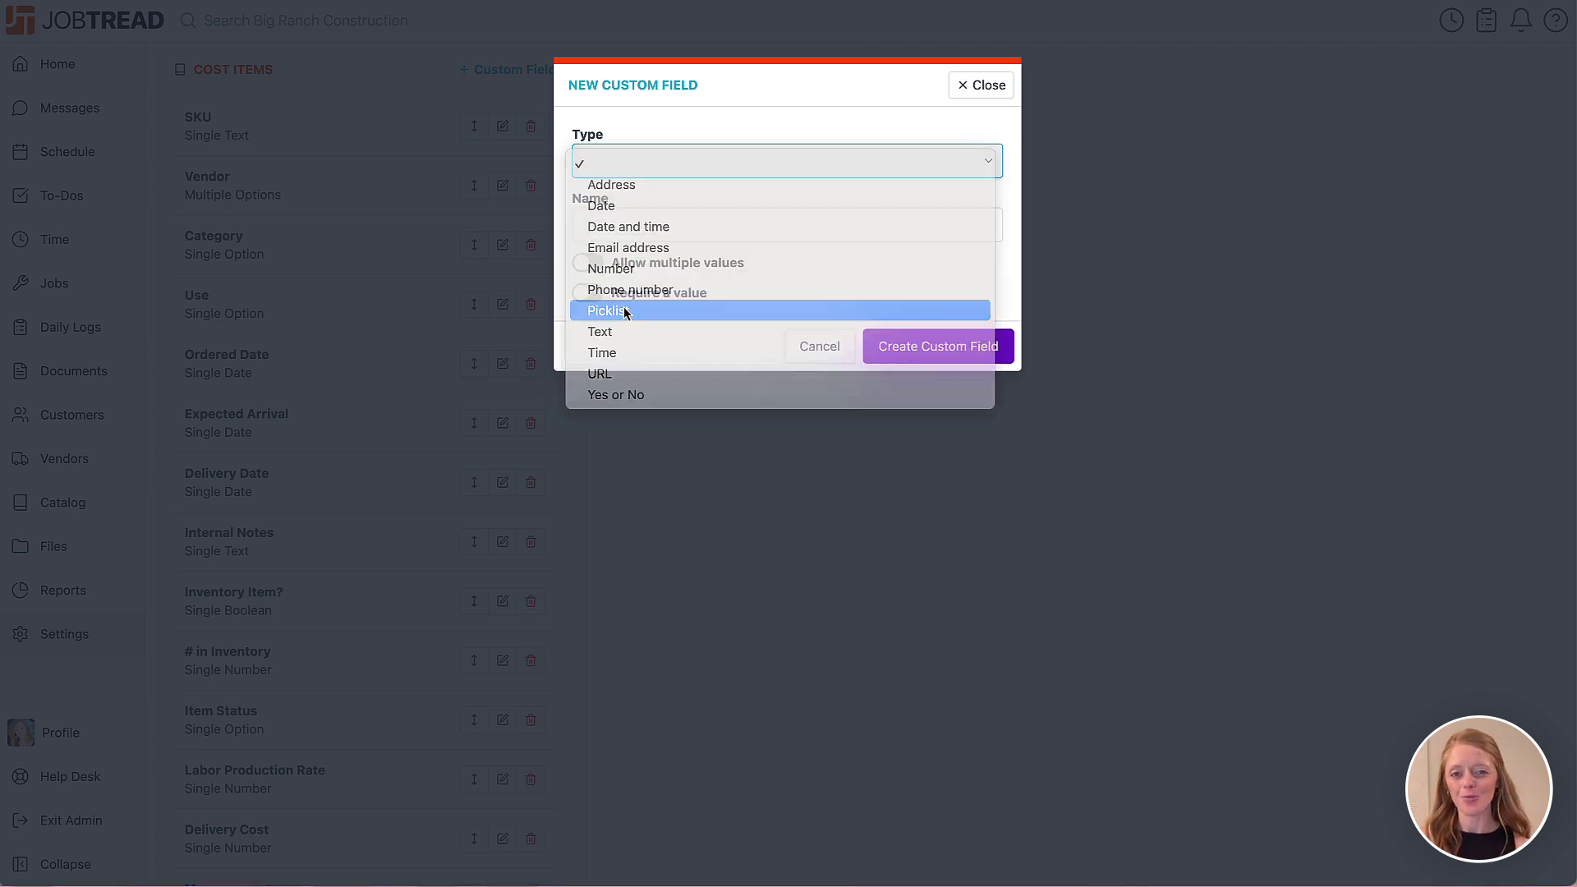
pyautogui.click(631, 227)
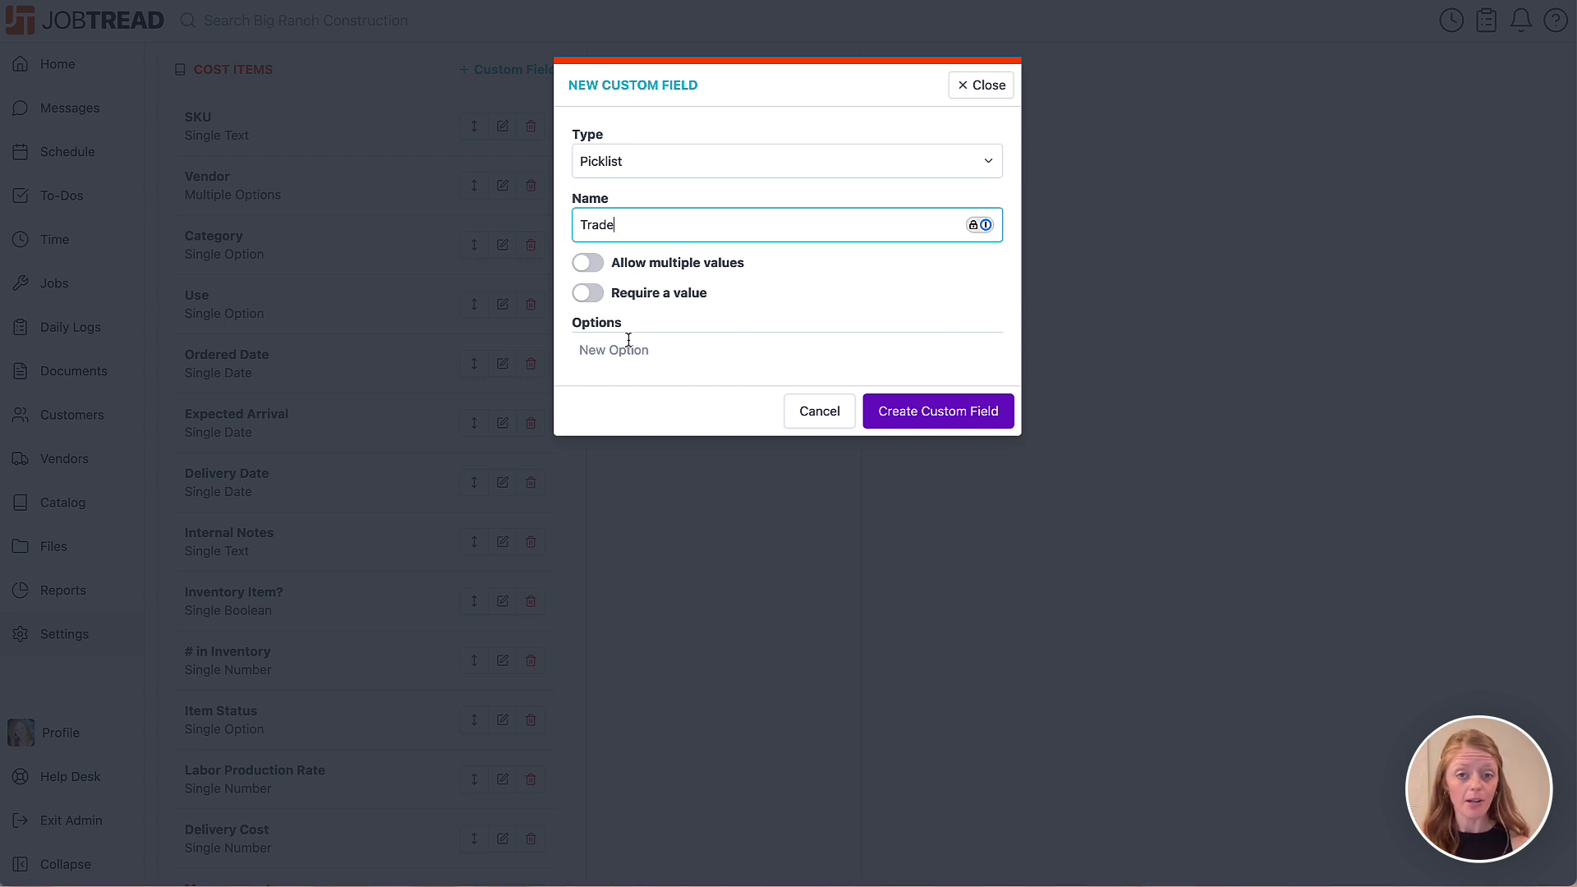
pyautogui.click(628, 339)
pyautogui.write('De')
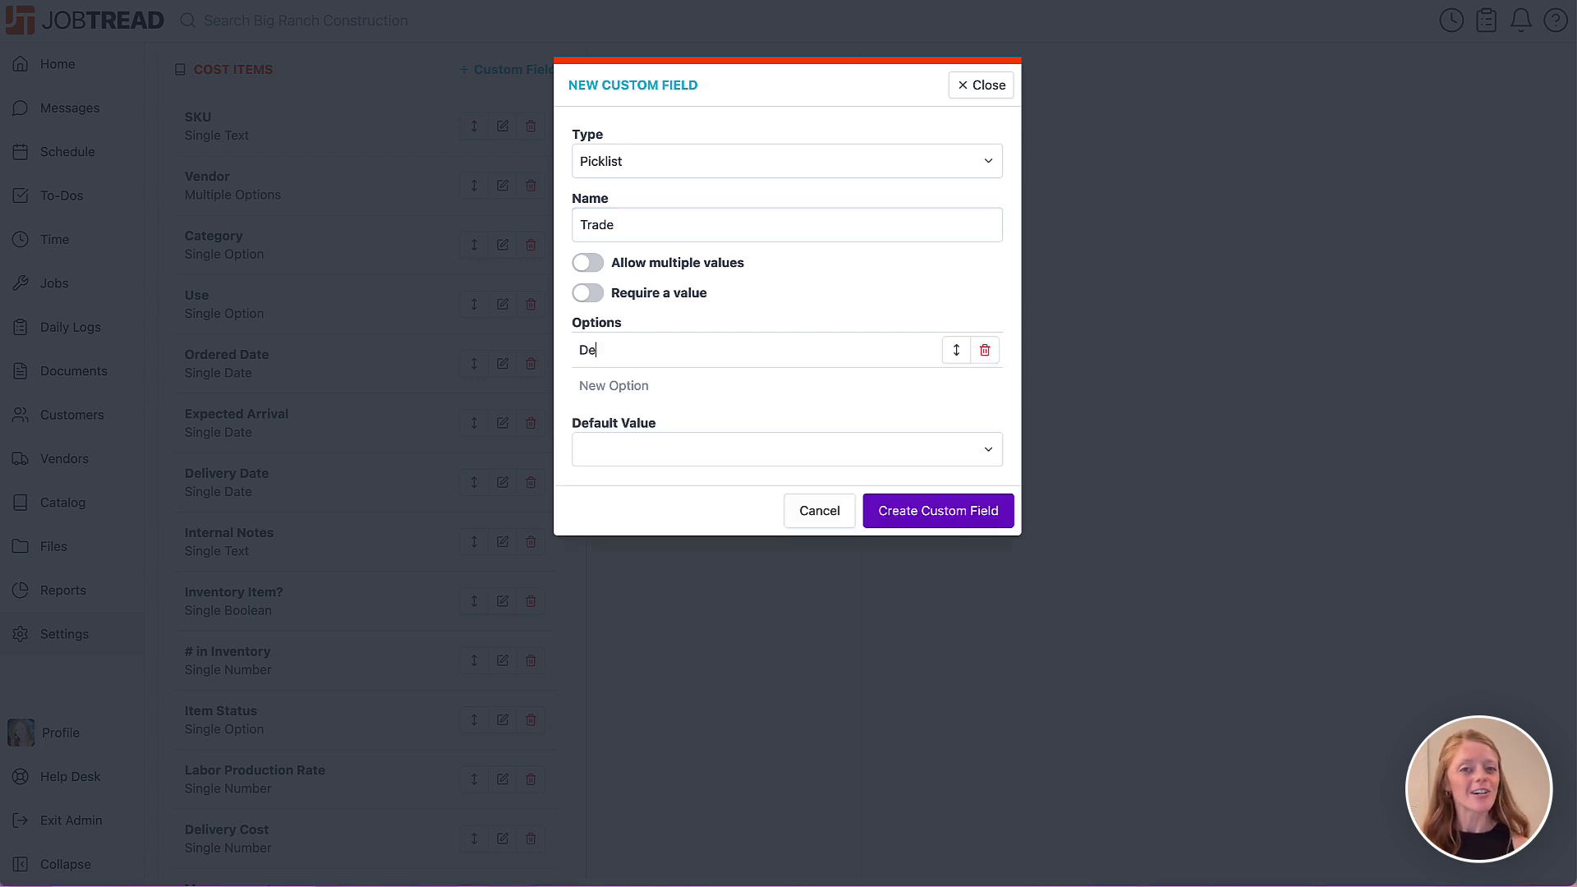
pyautogui.write('Fo')
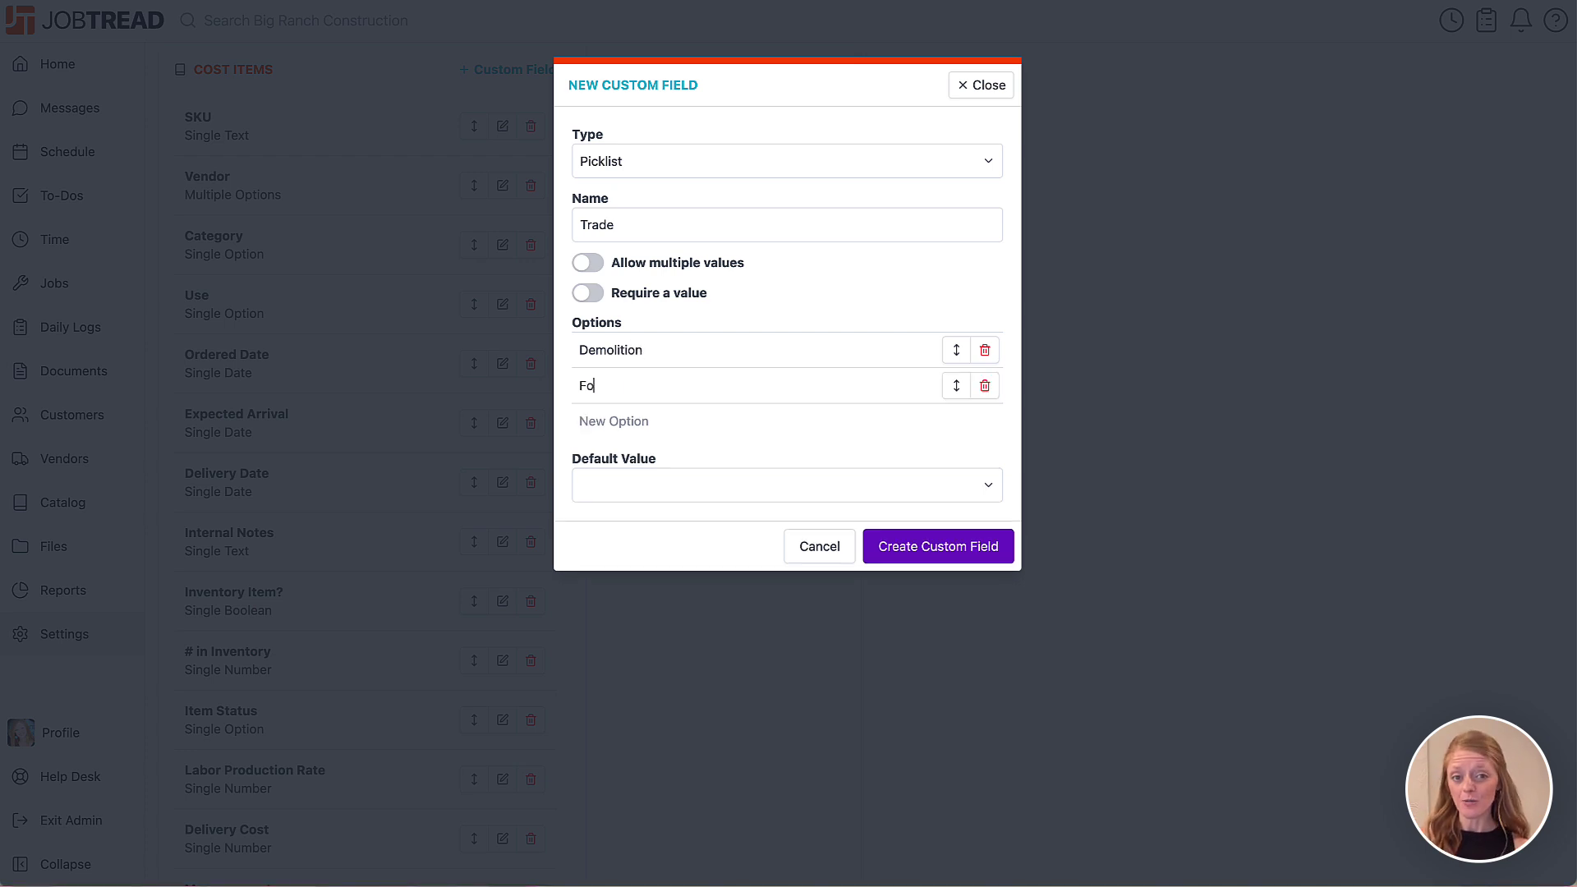
pyautogui.write('Fra')
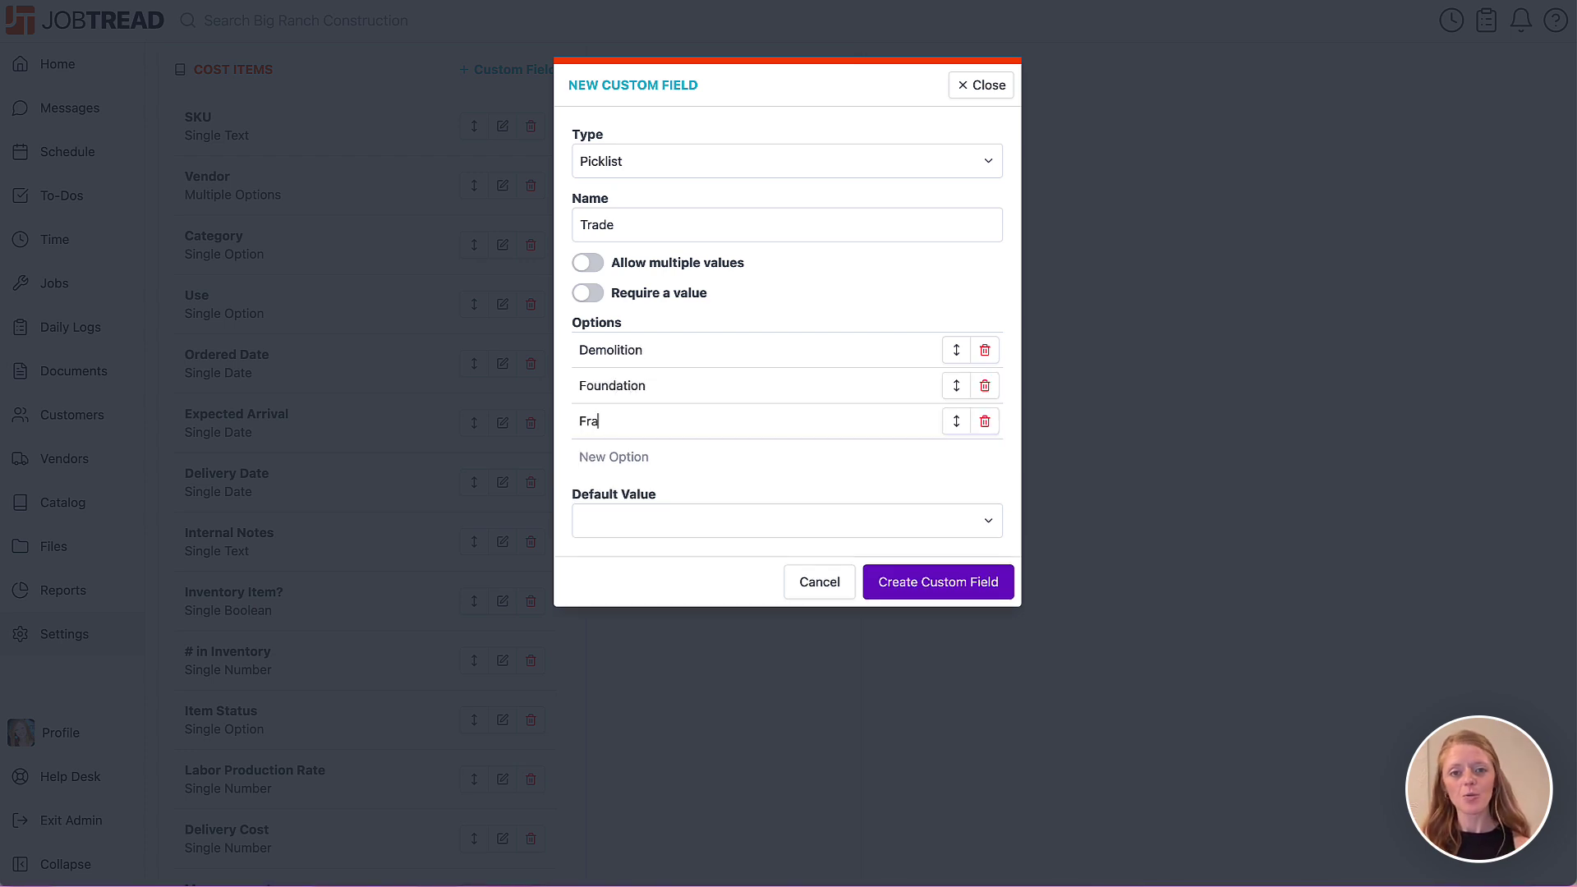
pyautogui.write('Electr')
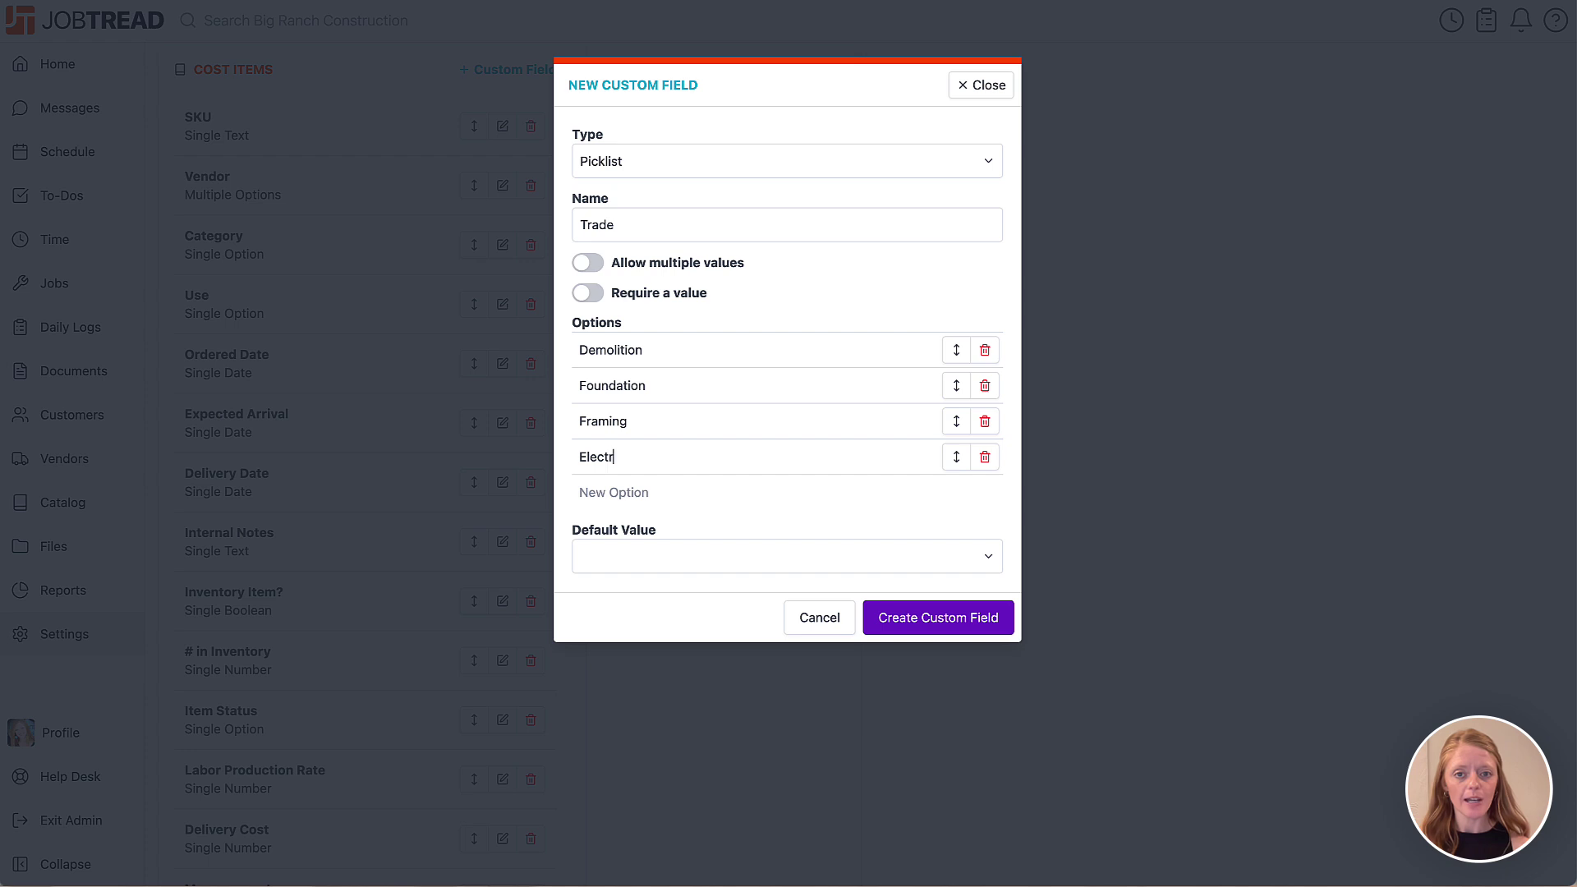
pyautogui.write('Plumbi')
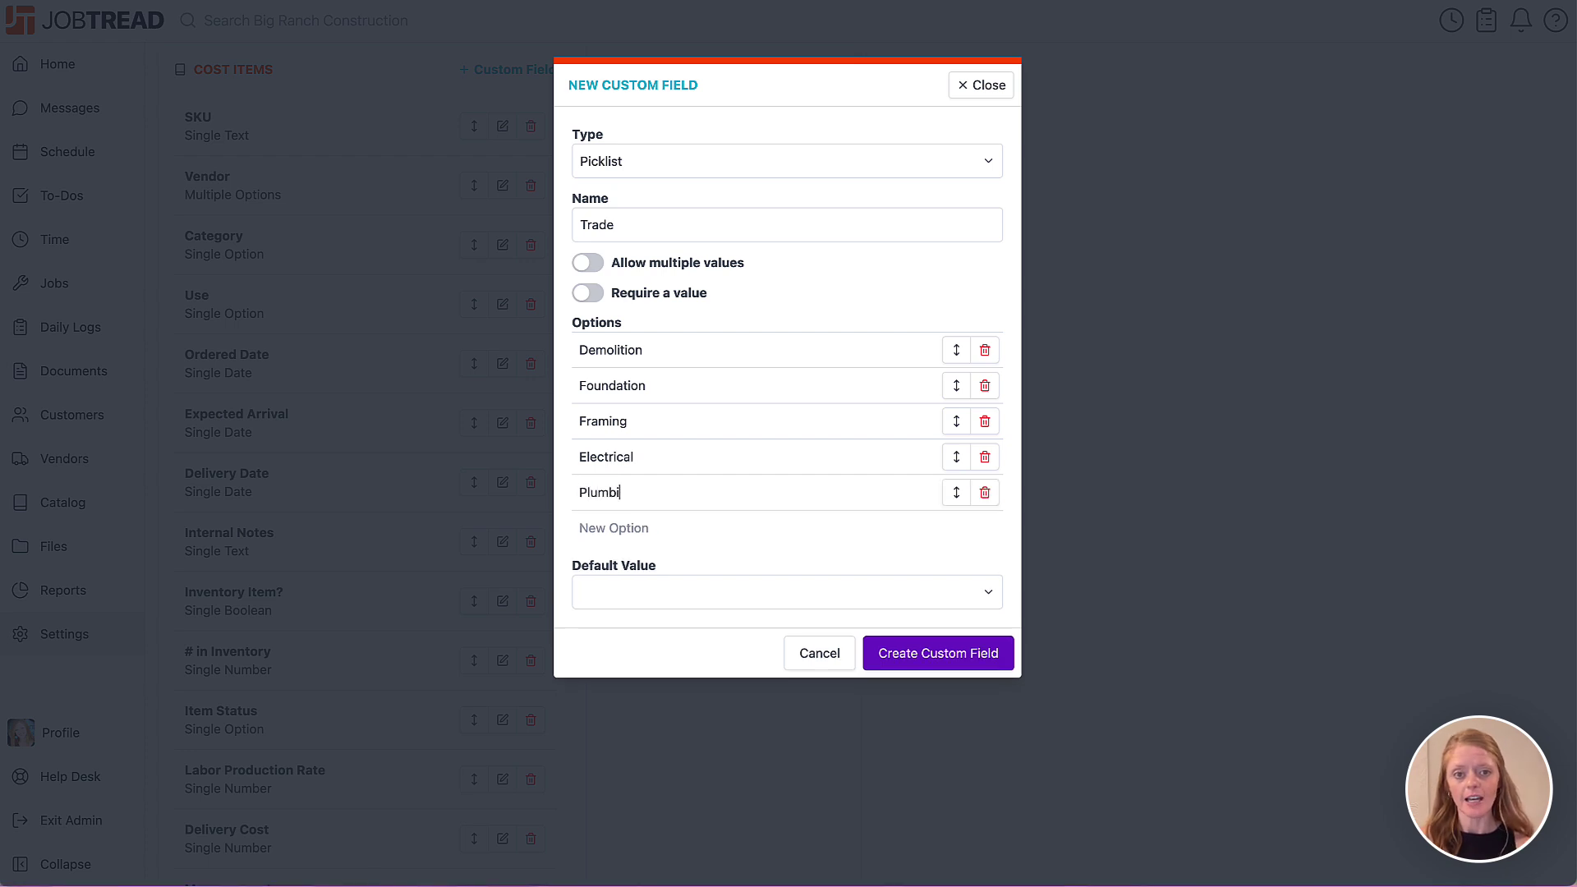
pyautogui.write('HVAC')
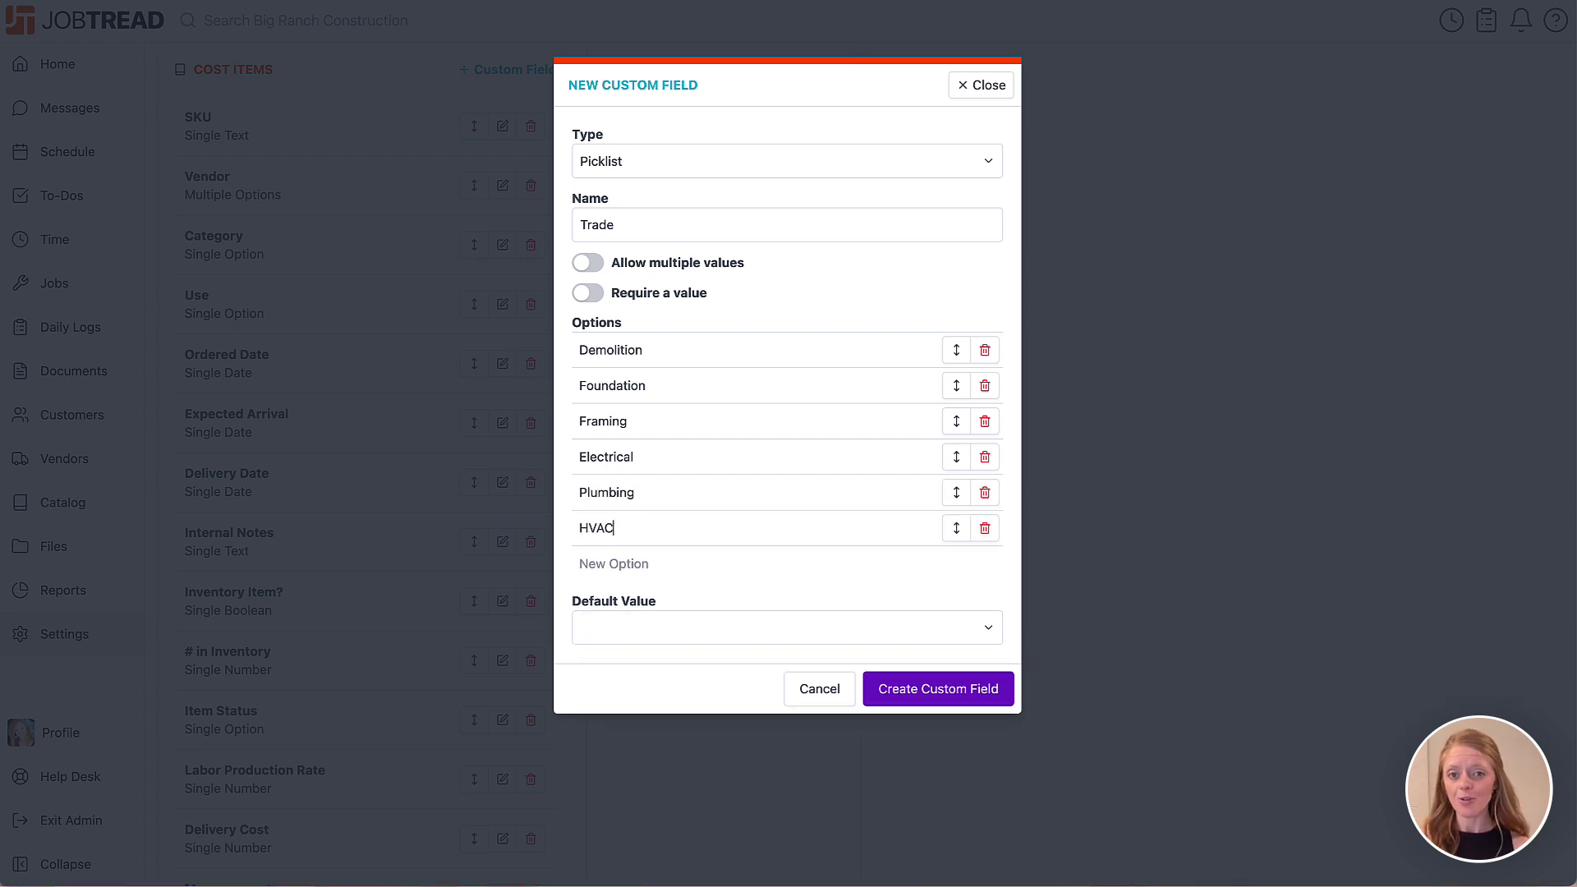
pyautogui.write('Plannin')
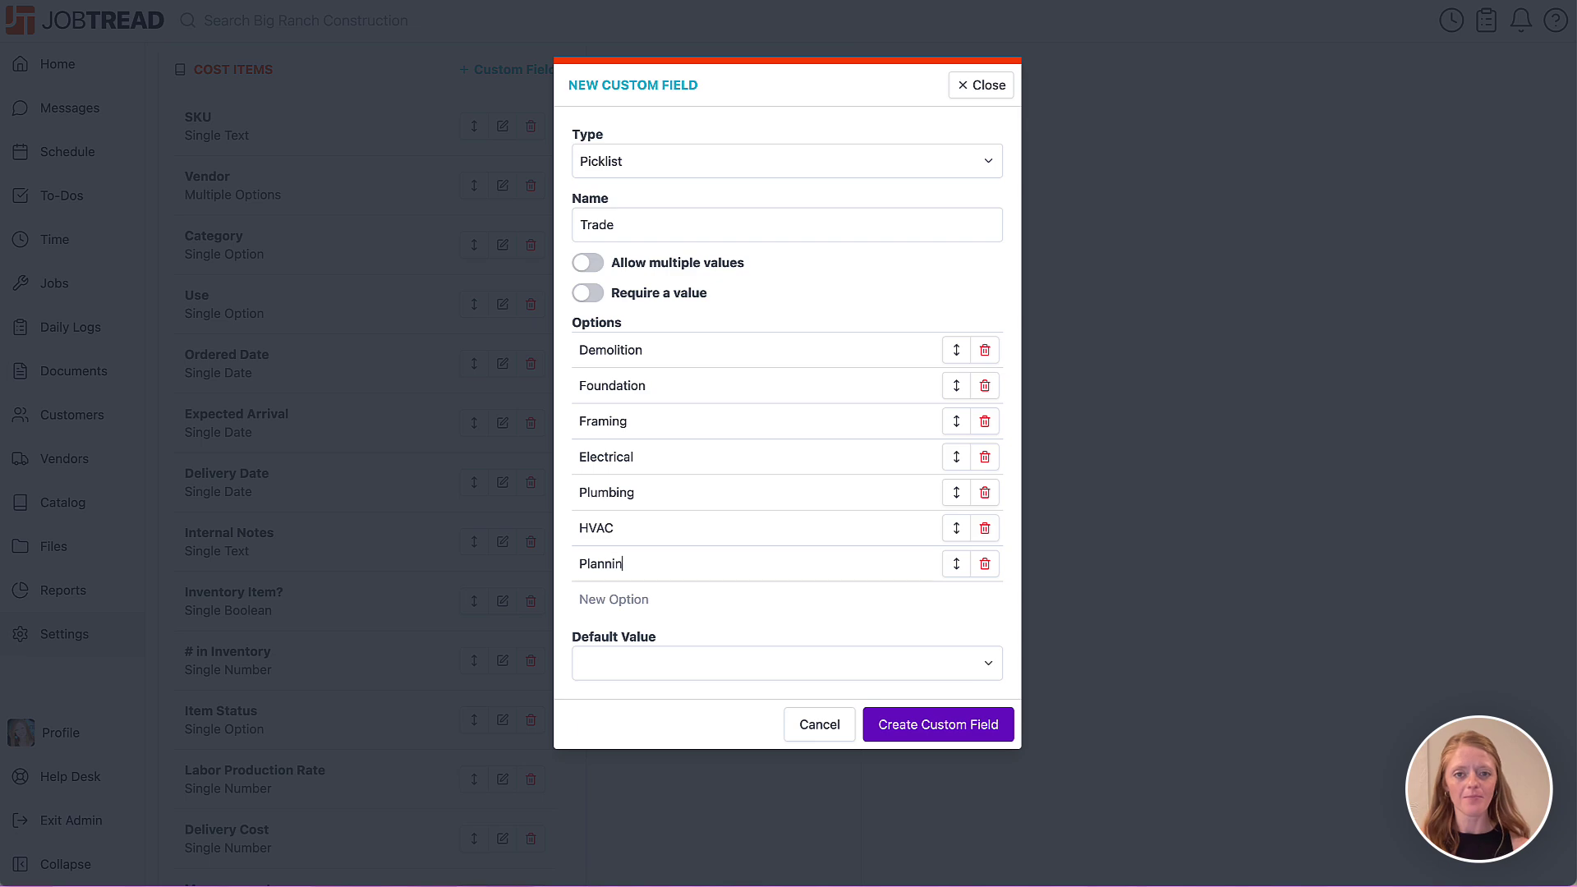
pyautogui.write('Finishing')
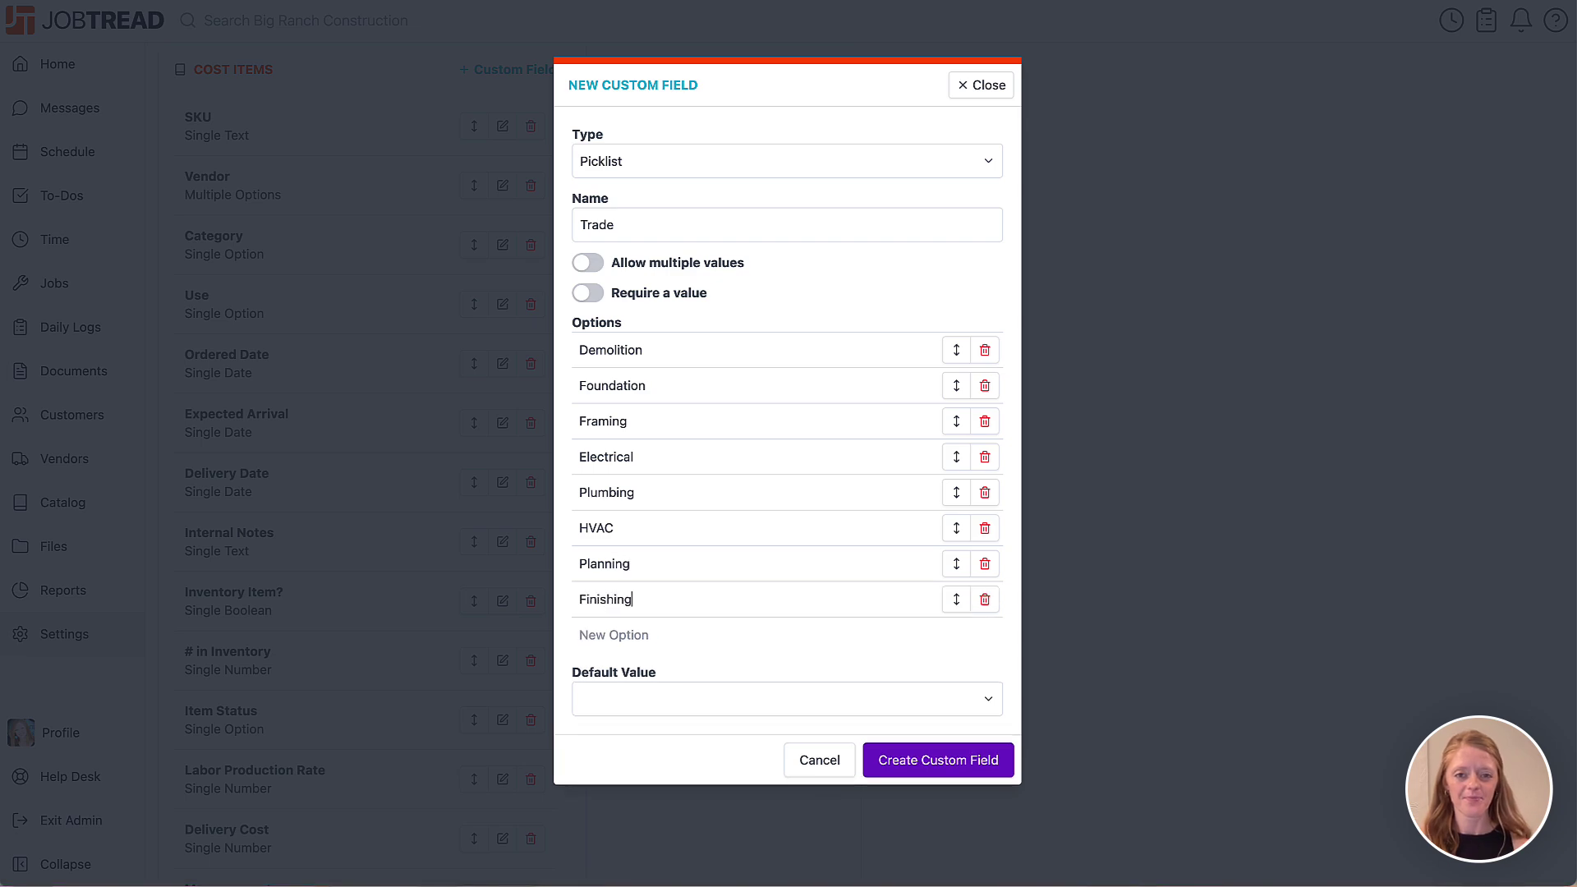
pyautogui.click(928, 764)
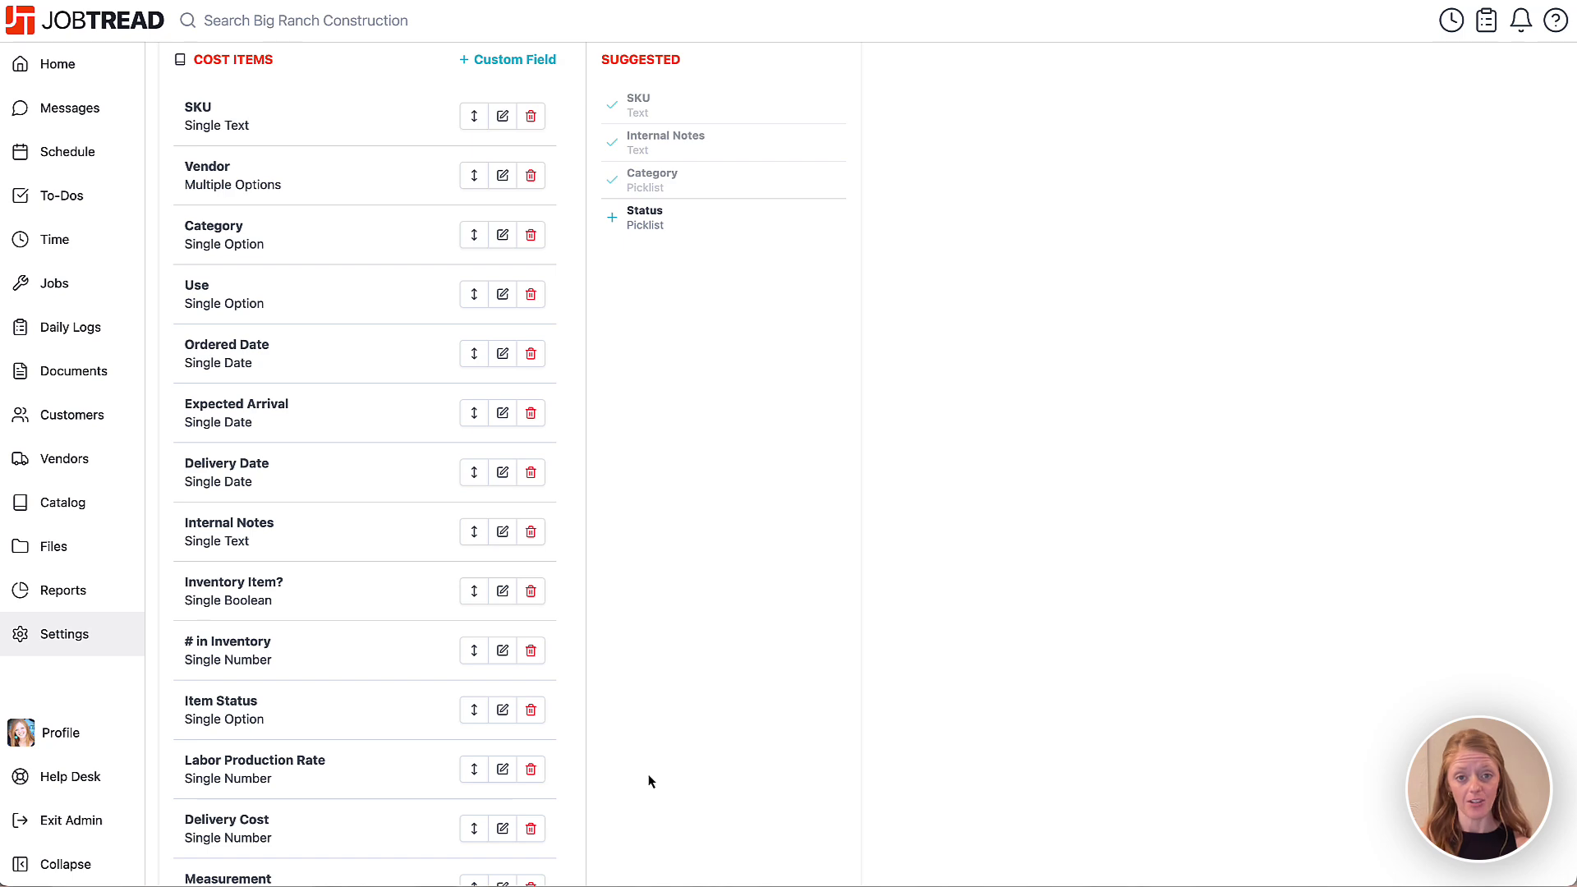
# Drag the Trade field up the Cost Items list to sit directly below SKU
pyautogui.scroll(-3, 649, 781)
pyautogui.moveTo(468, 690); pyautogui.dragTo(471, 152)
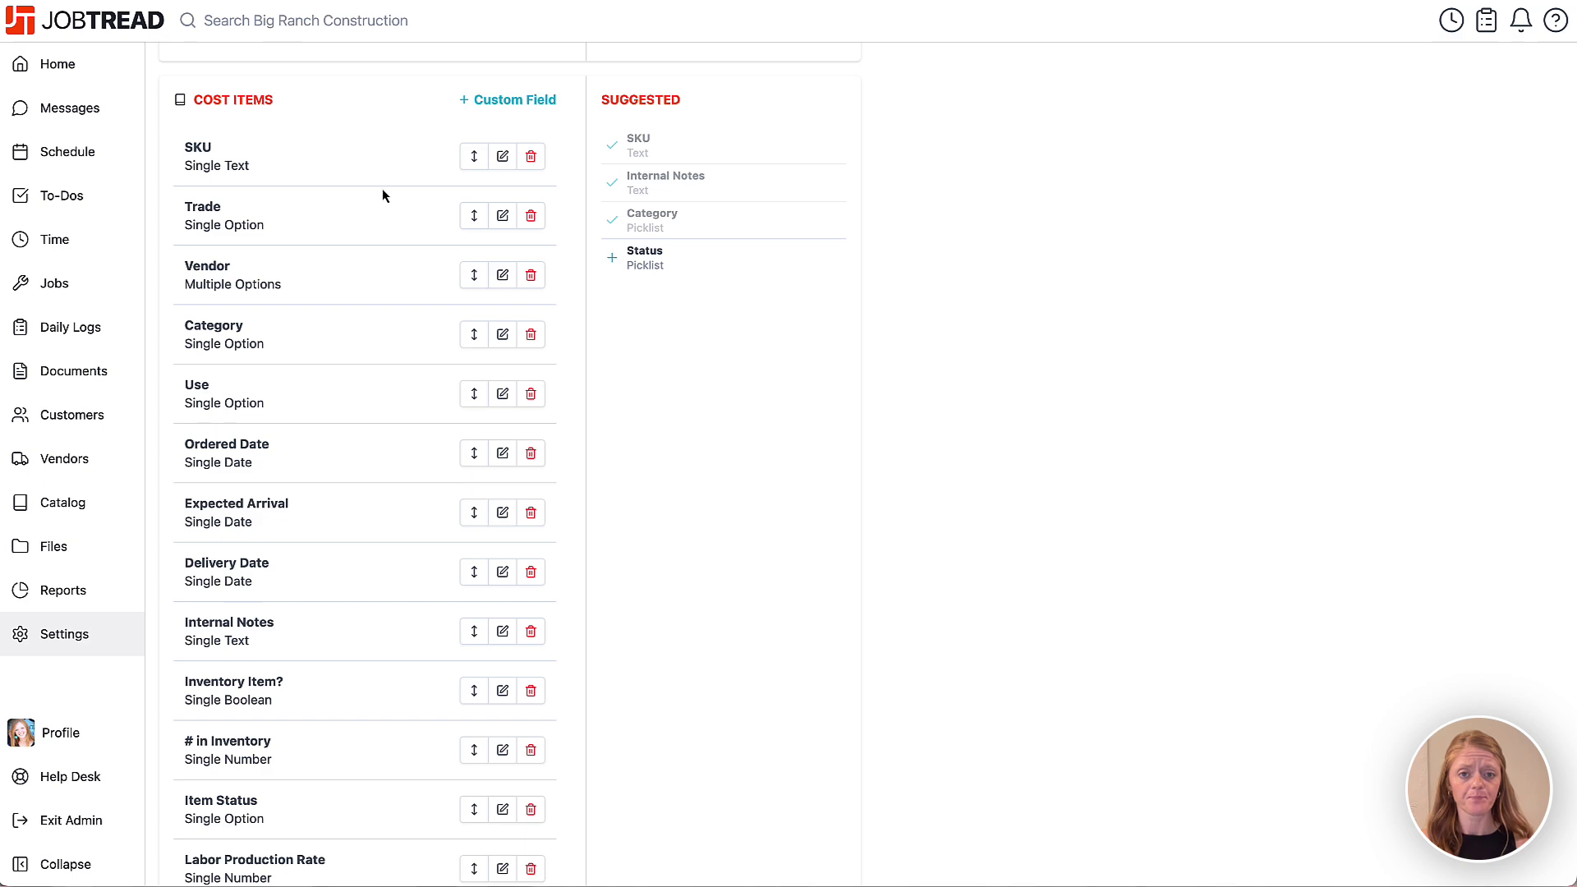
# Go to the Jobs list, open Job 5427 and show its Budget tab
pyautogui.click(92, 289)
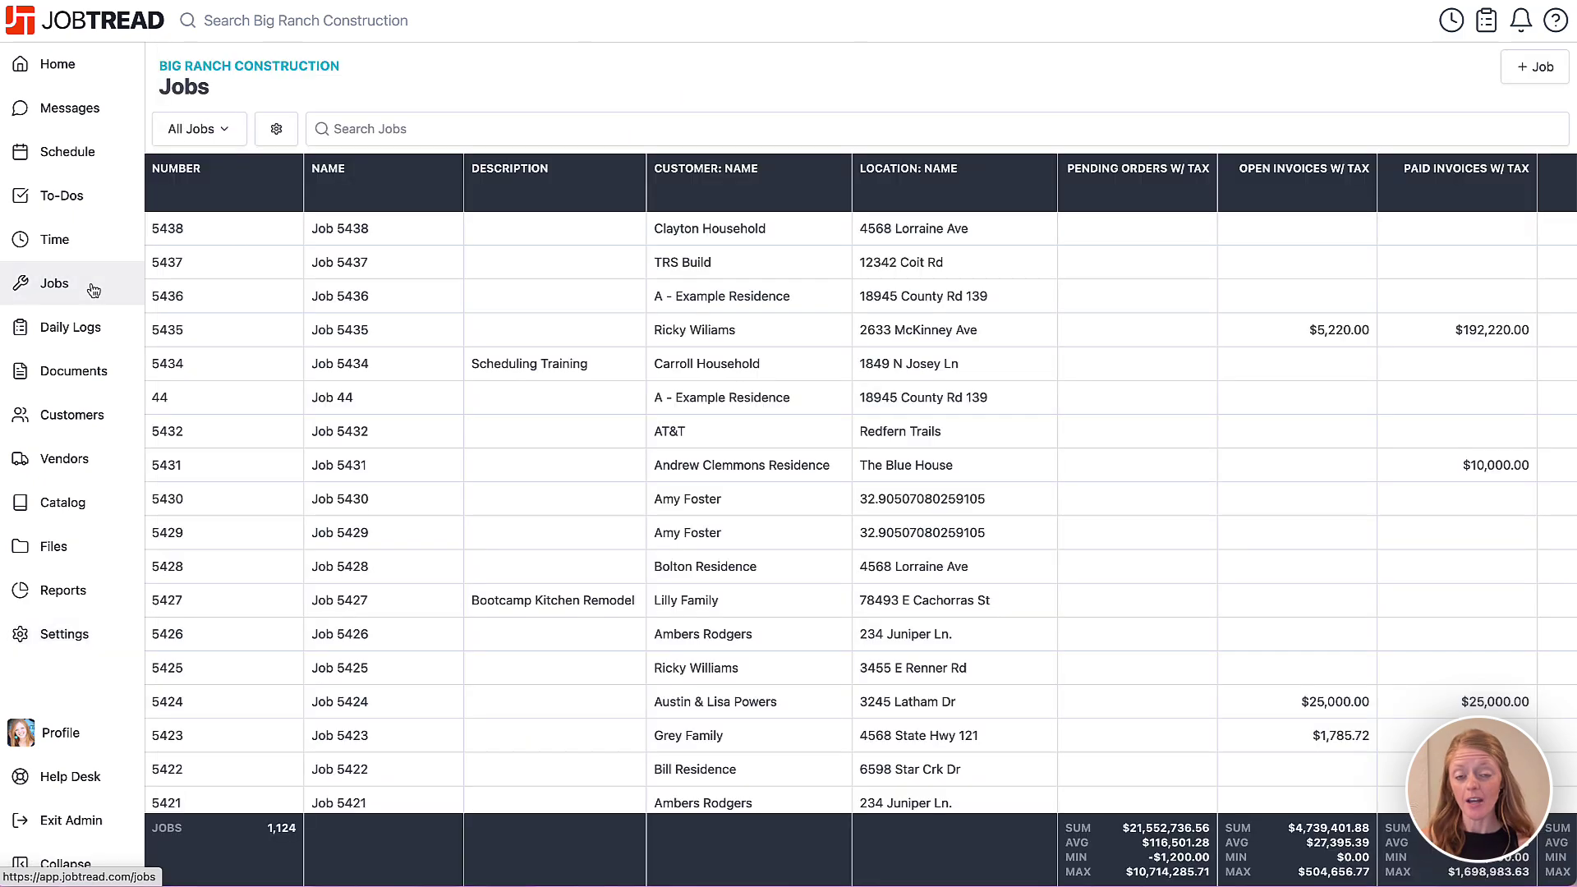
pyautogui.click(387, 605)
pyautogui.click(292, 138)
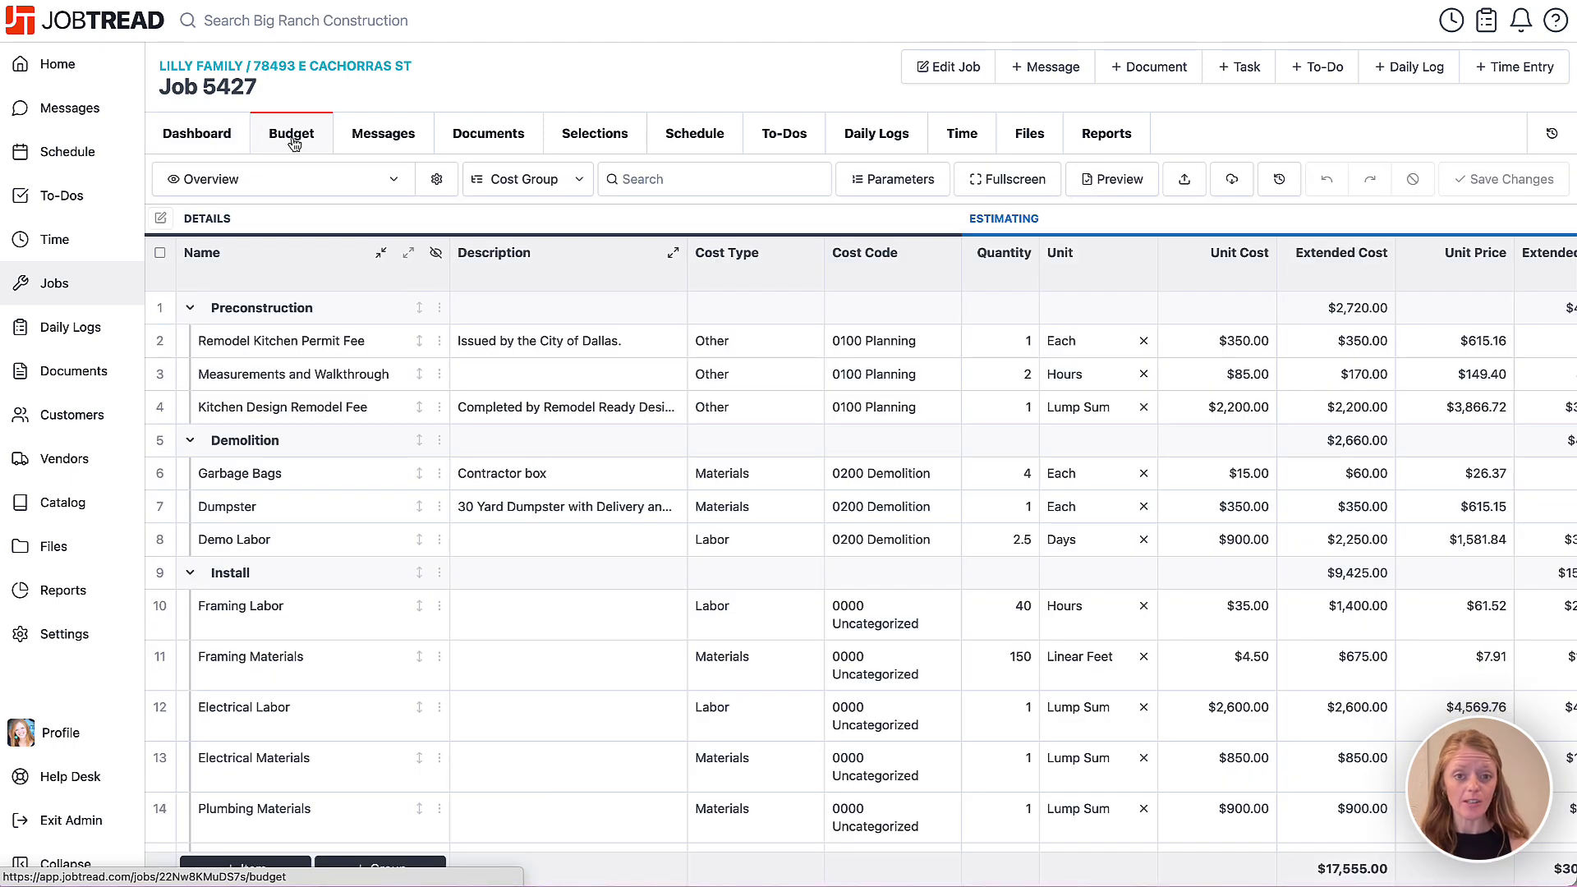
# Enable the Trade column in Budget View Settings and position it right after Description
pyautogui.click(451, 187)
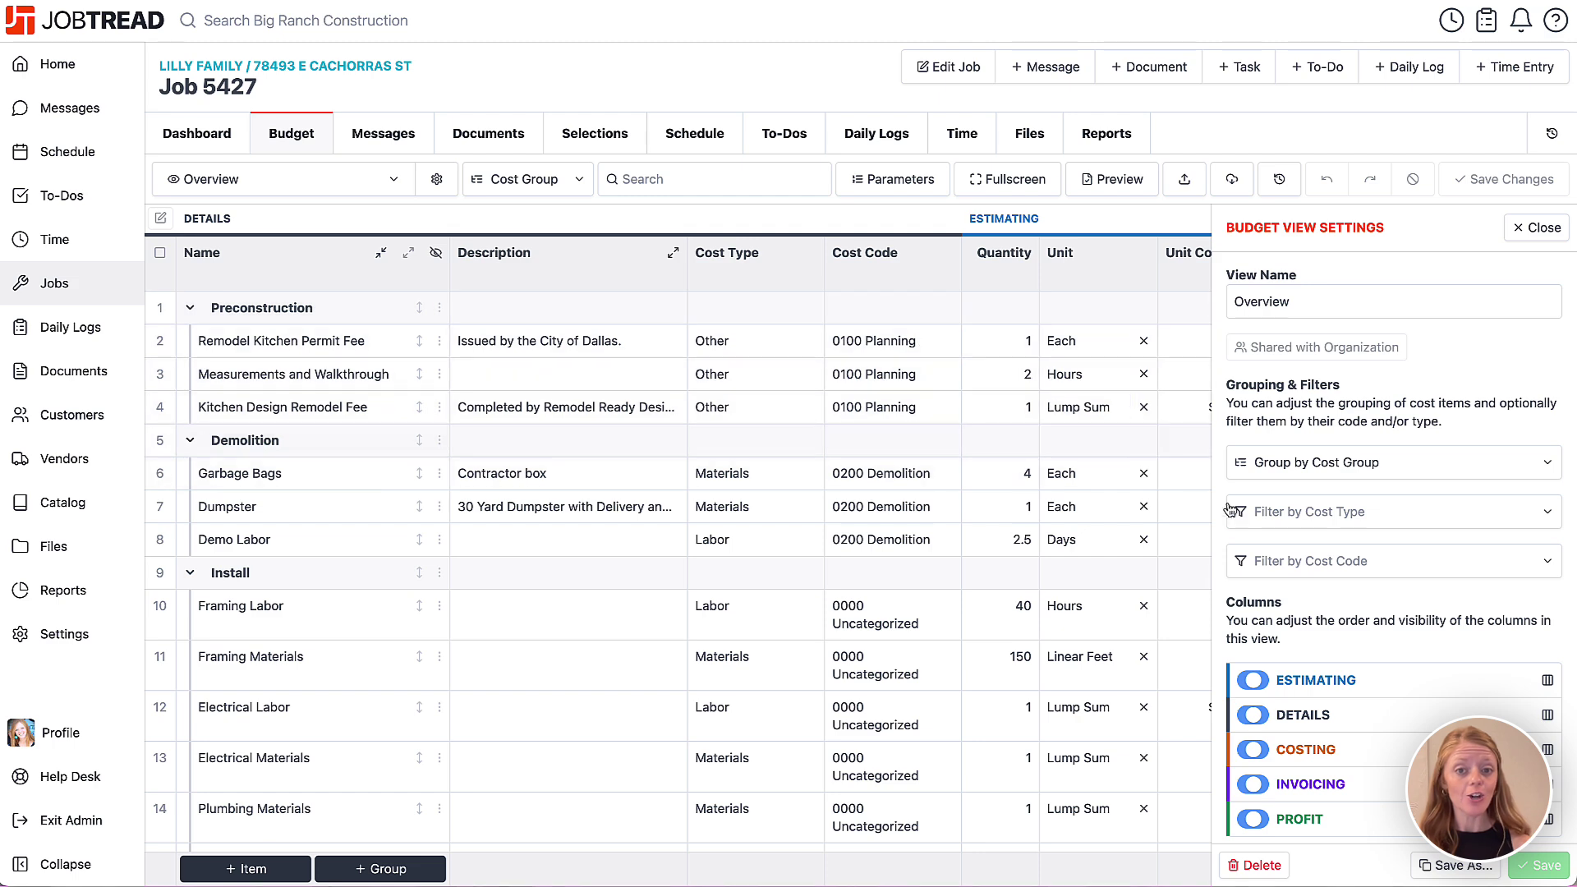
pyautogui.scroll(-10, 1408, 609)
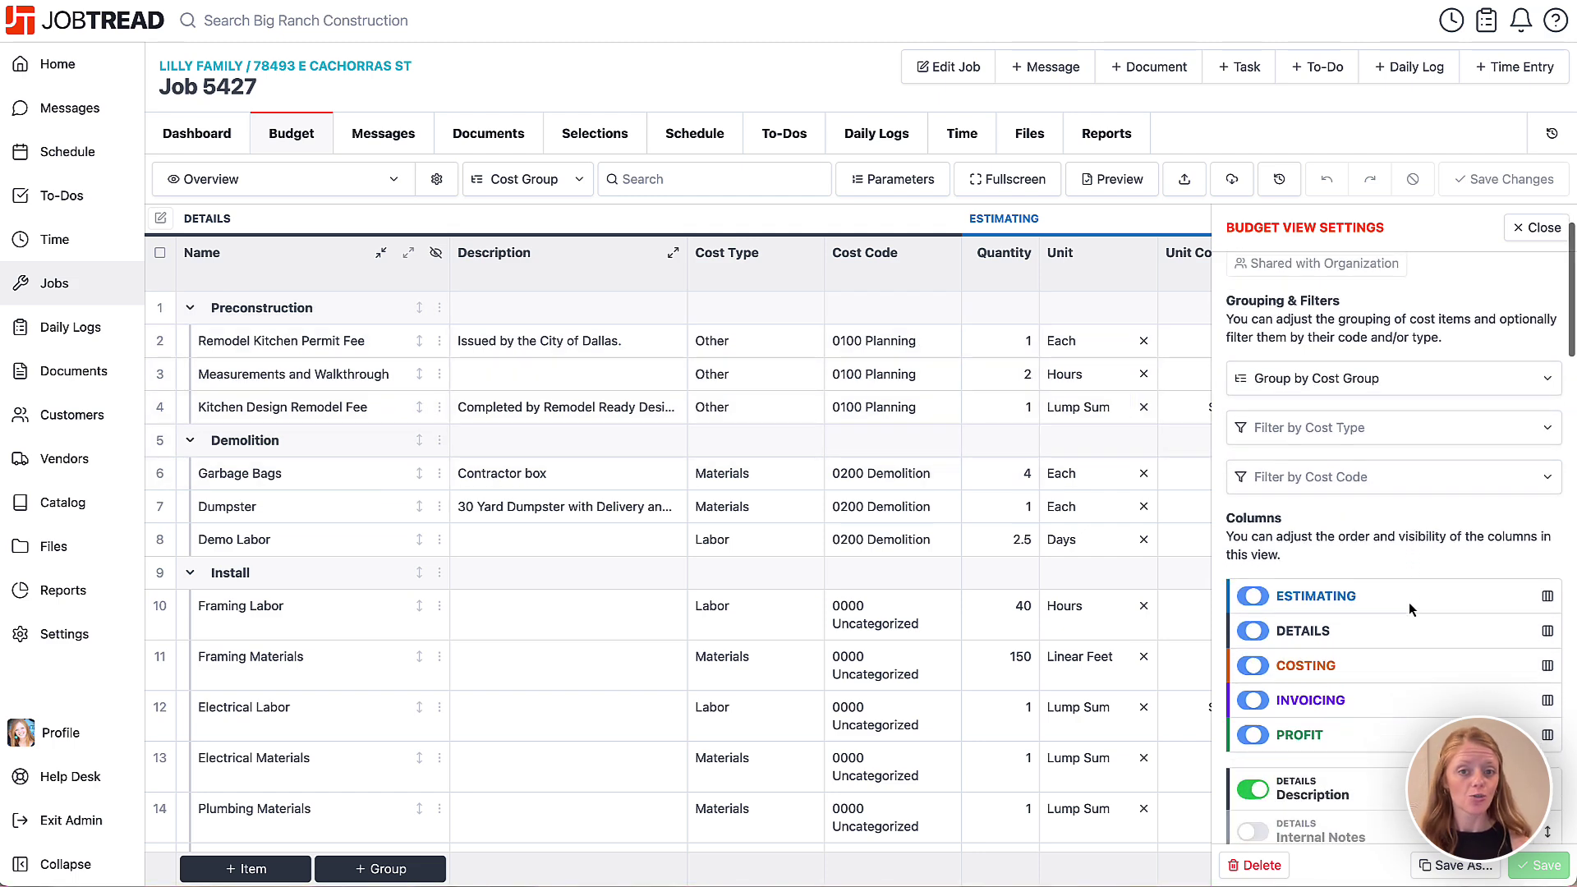
pyautogui.scroll(-15, 1412, 608)
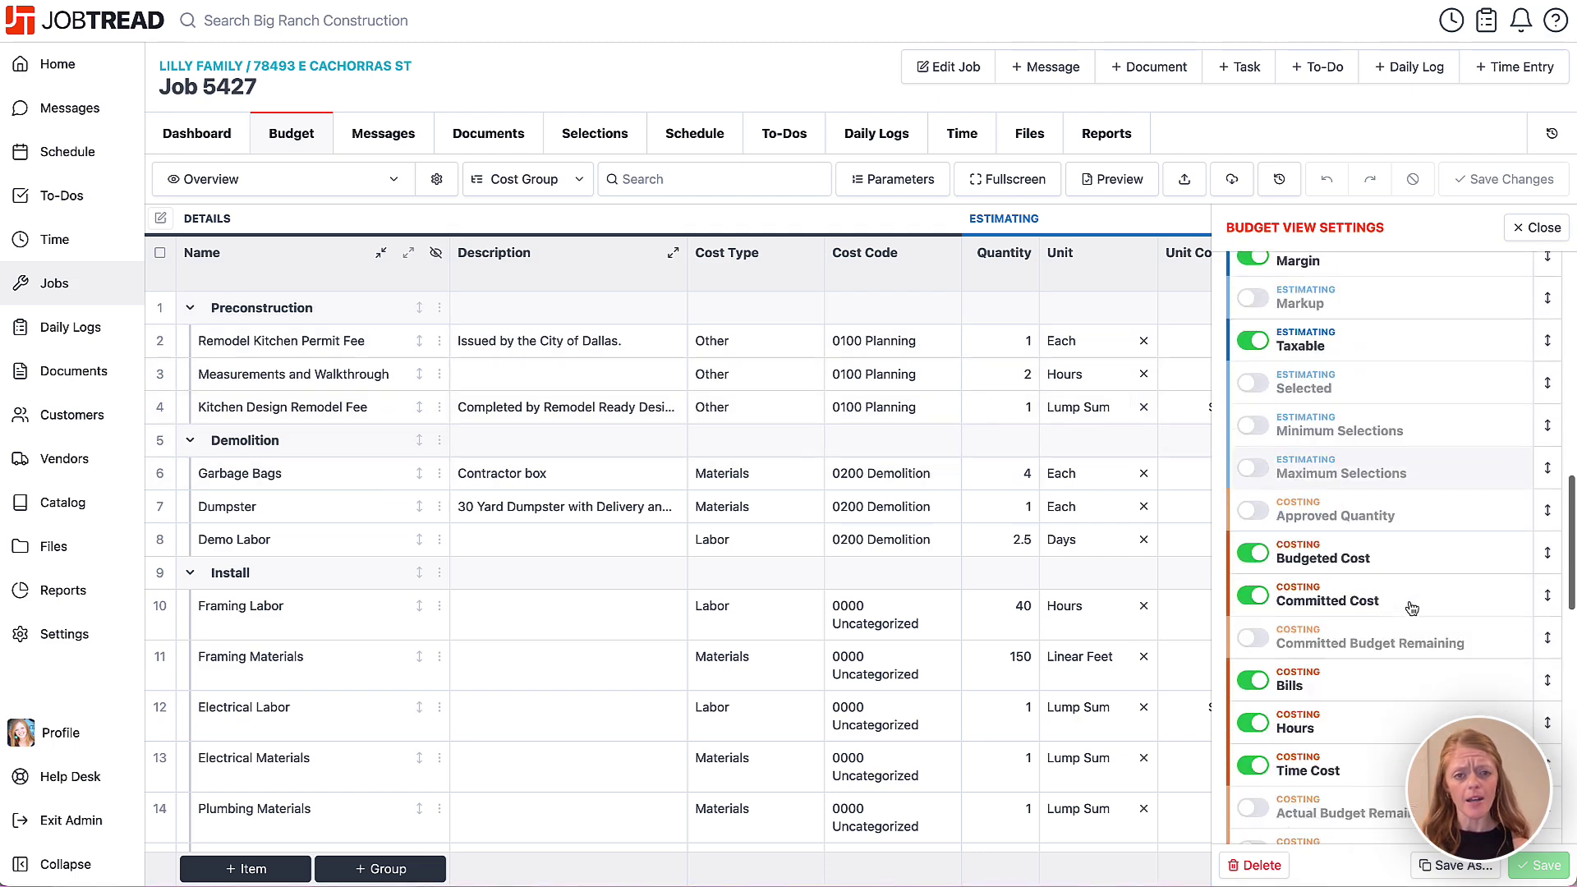
pyautogui.scroll(-12, 1411, 609)
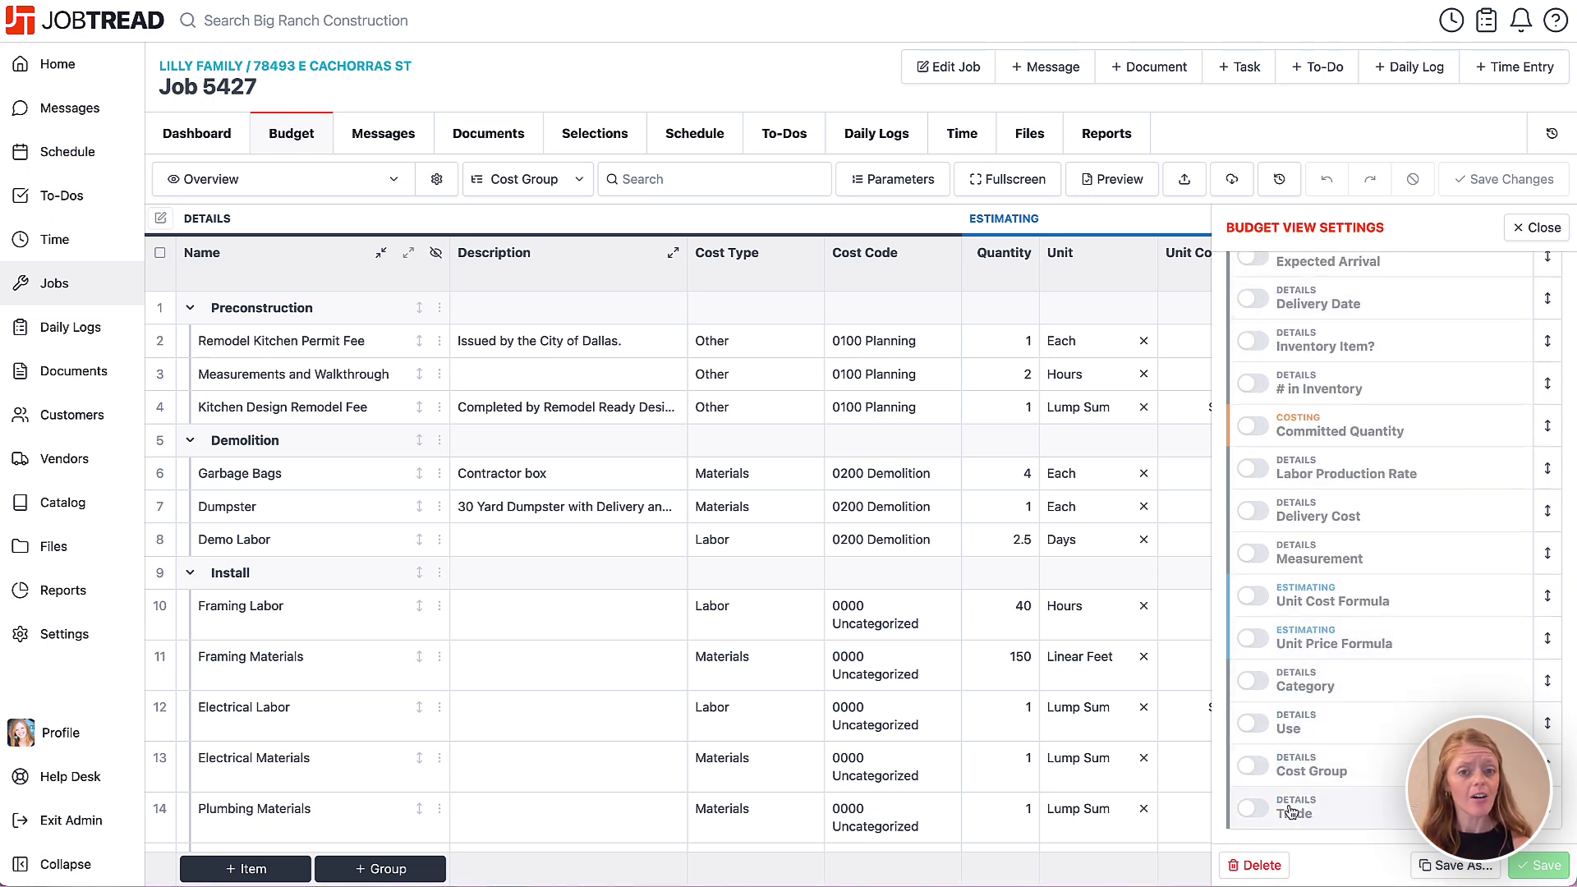
pyautogui.click(1260, 814)
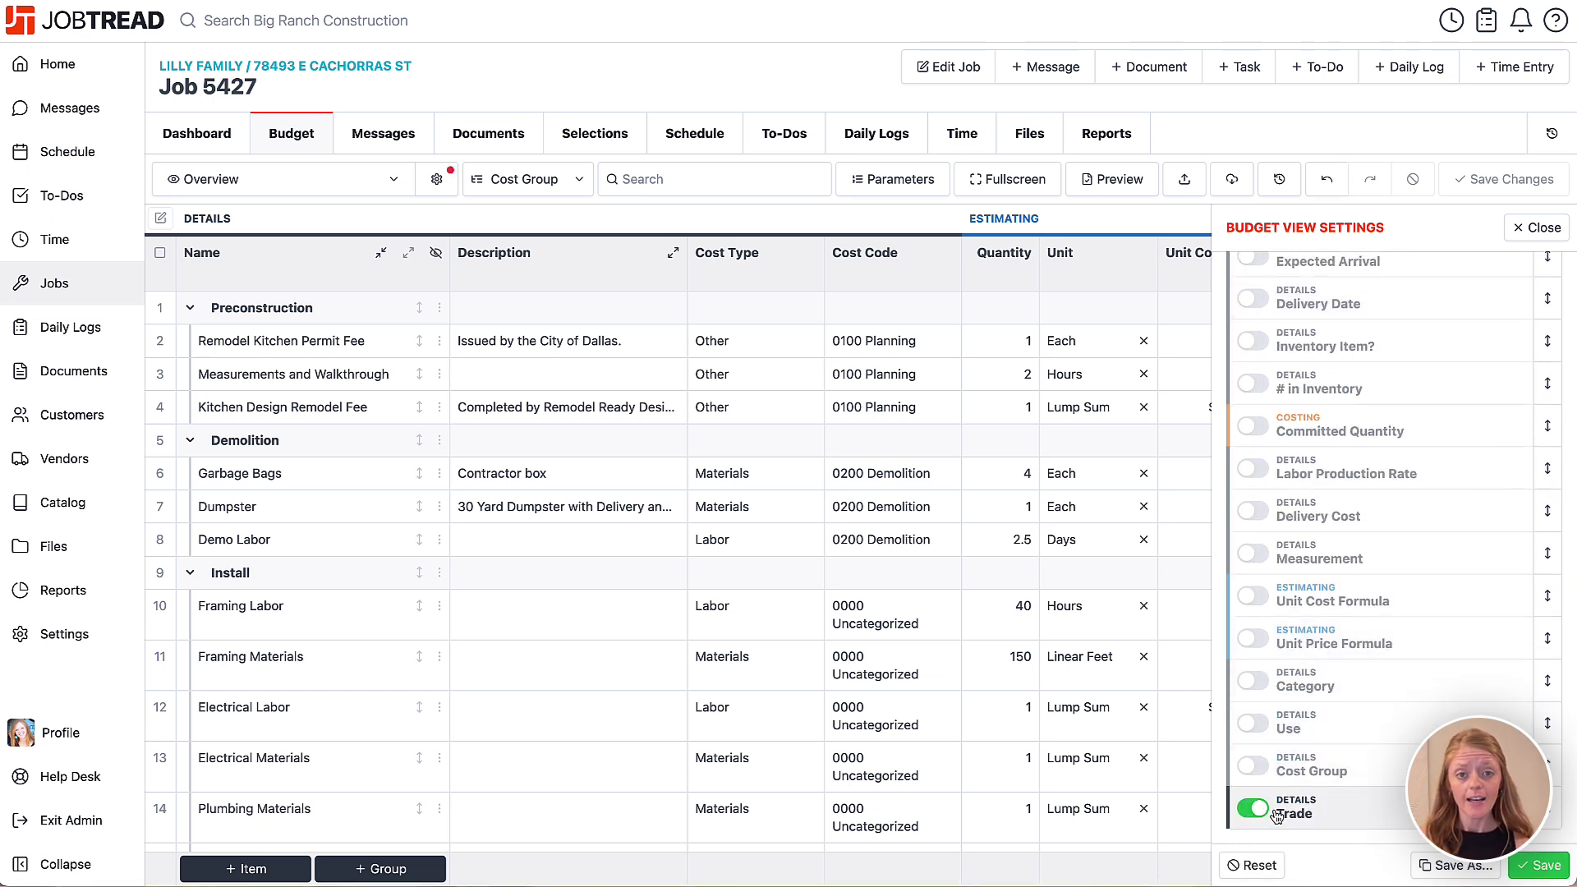
pyautogui.moveTo(1547, 809); pyautogui.dragTo(1513, 525)
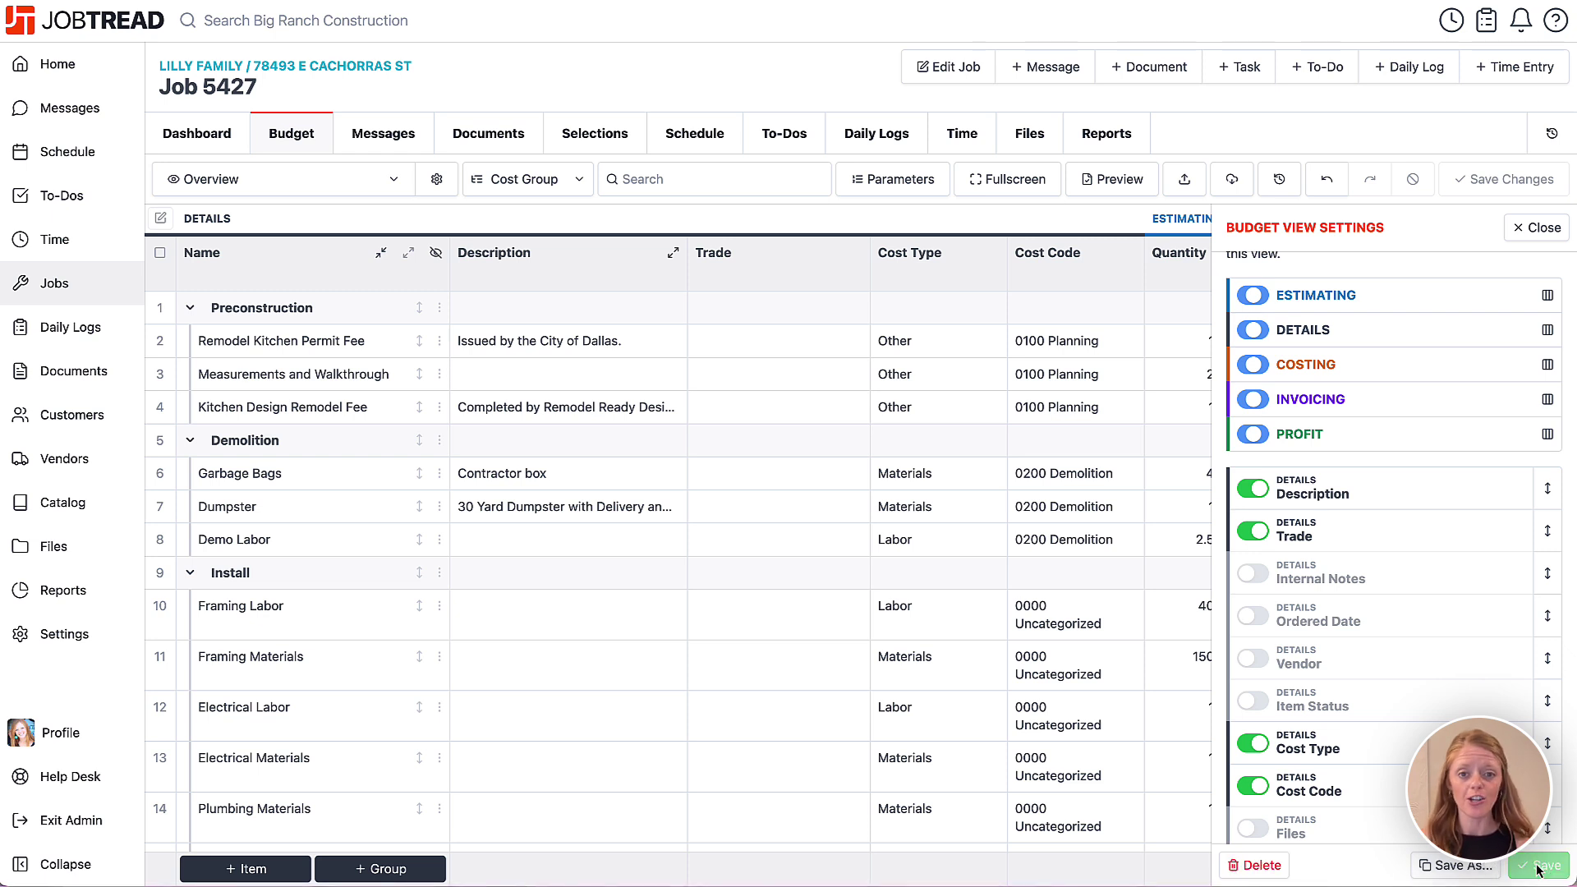
pyautogui.click(1527, 228)
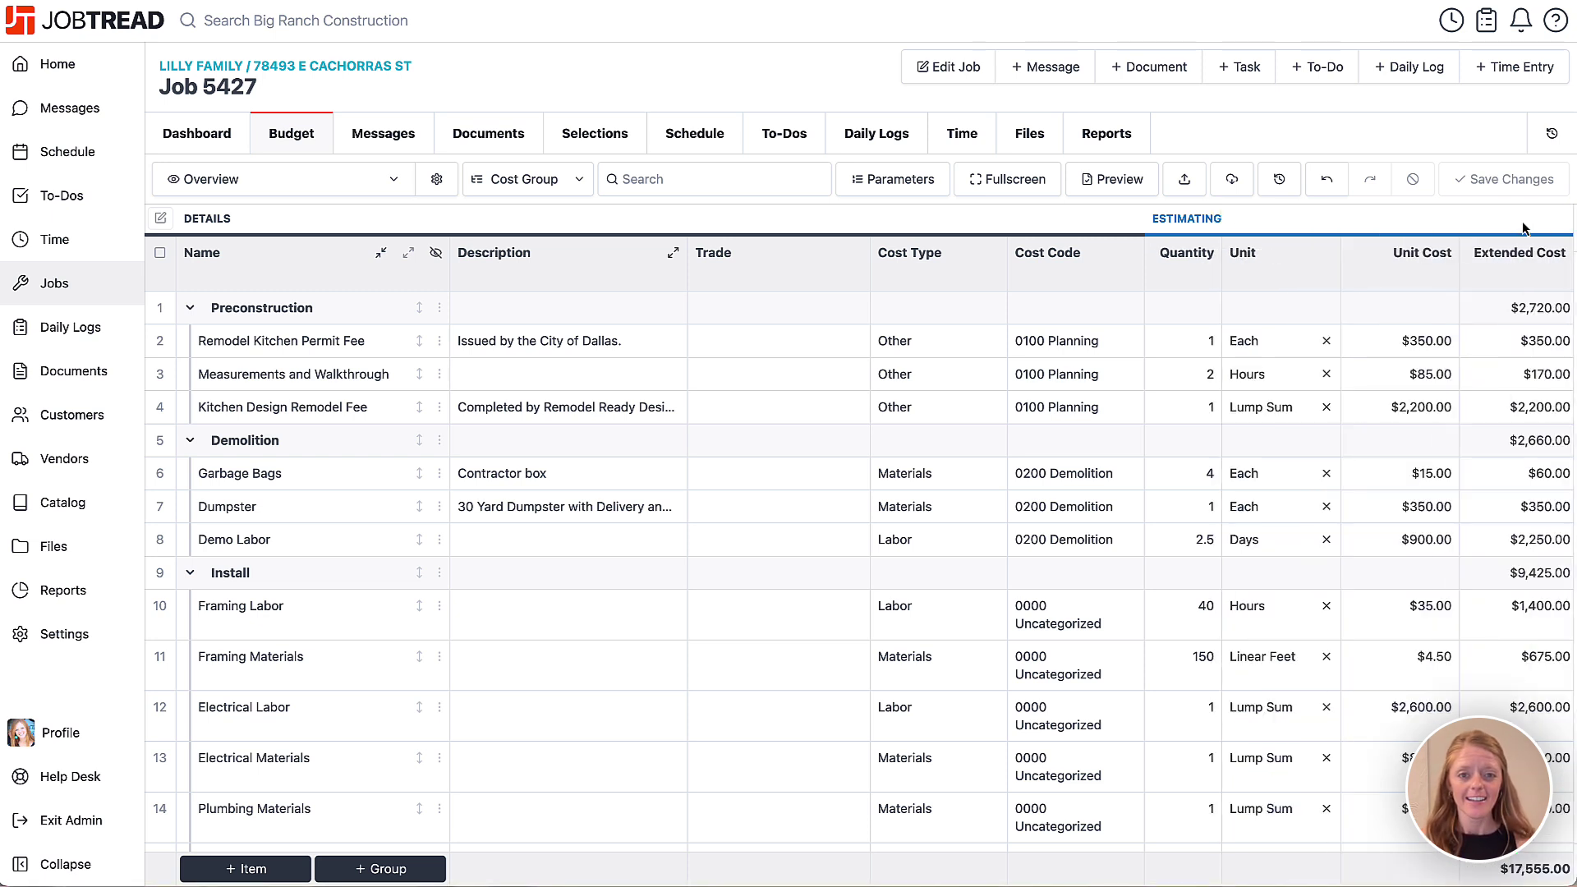
# Set Trade to Planning for the permit, walkthrough and design fees, and Demolition for the demo items
pyautogui.click(768, 351)
pyautogui.click(741, 569)
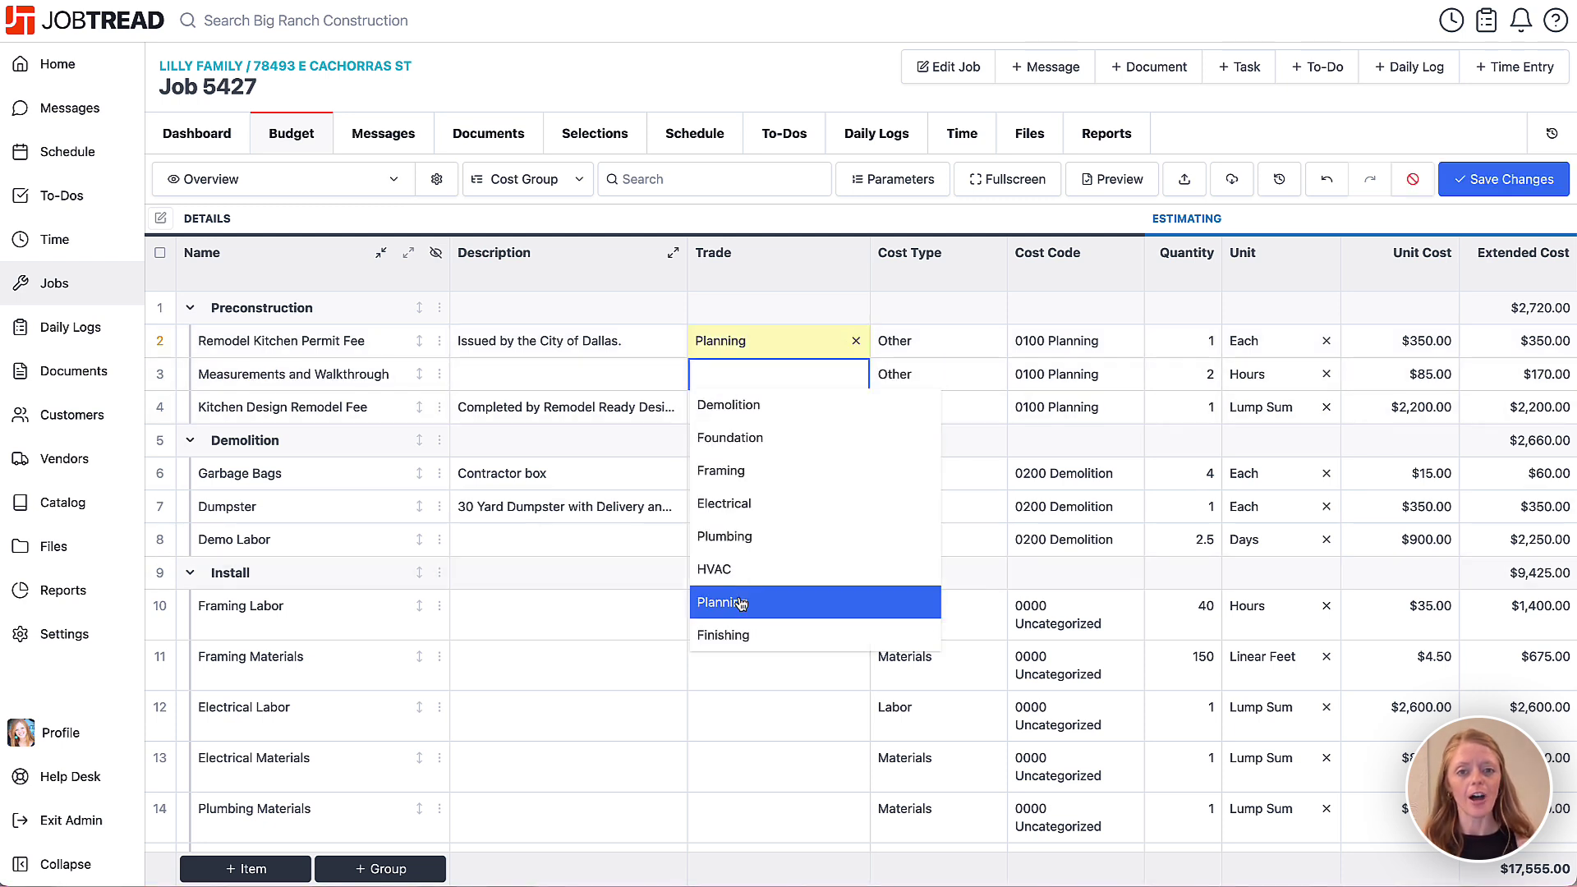
pyautogui.click(742, 602)
pyautogui.click(731, 635)
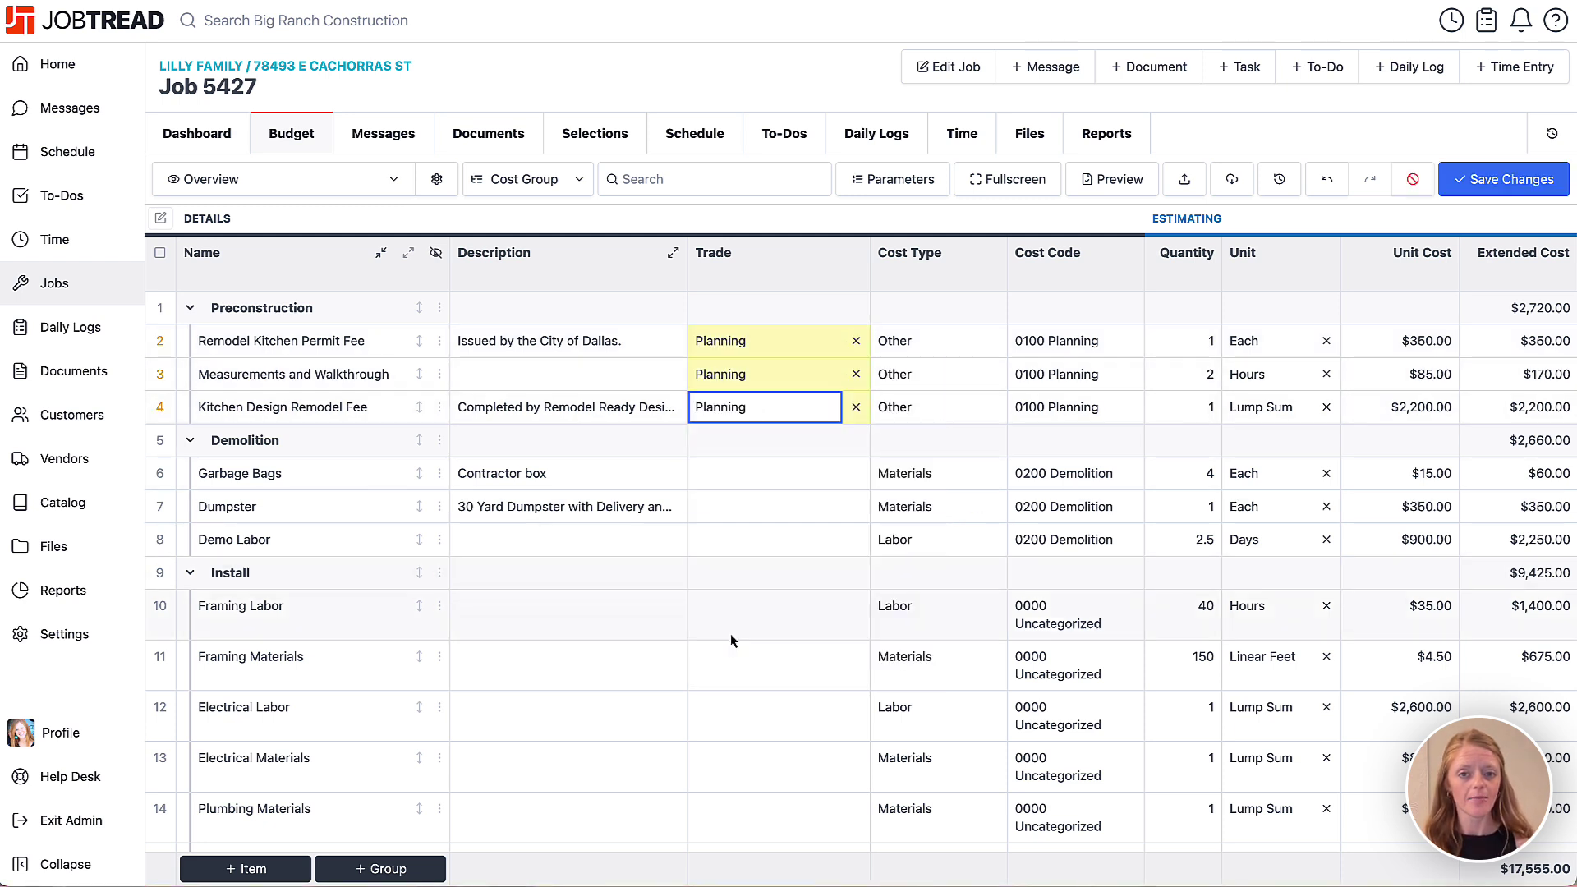
pyautogui.click(727, 474)
pyautogui.click(727, 508)
pyautogui.click(739, 539)
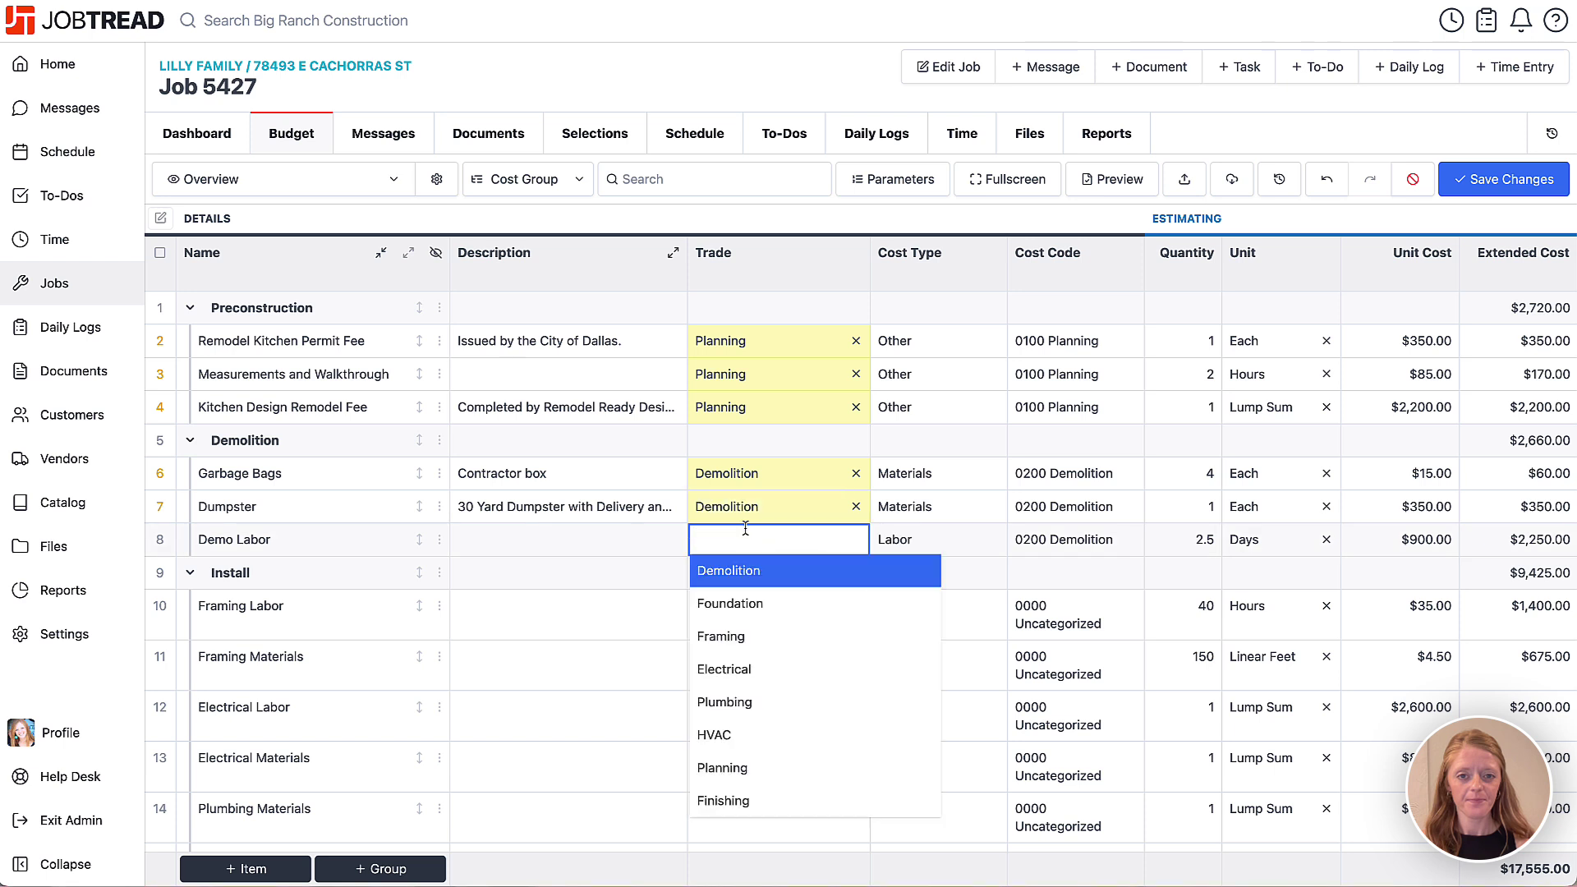
pyautogui.click(743, 570)
# Assign Framing to Framing Labor and Materials, and Electrical to Electrical Labor and Materials
pyautogui.click(749, 608)
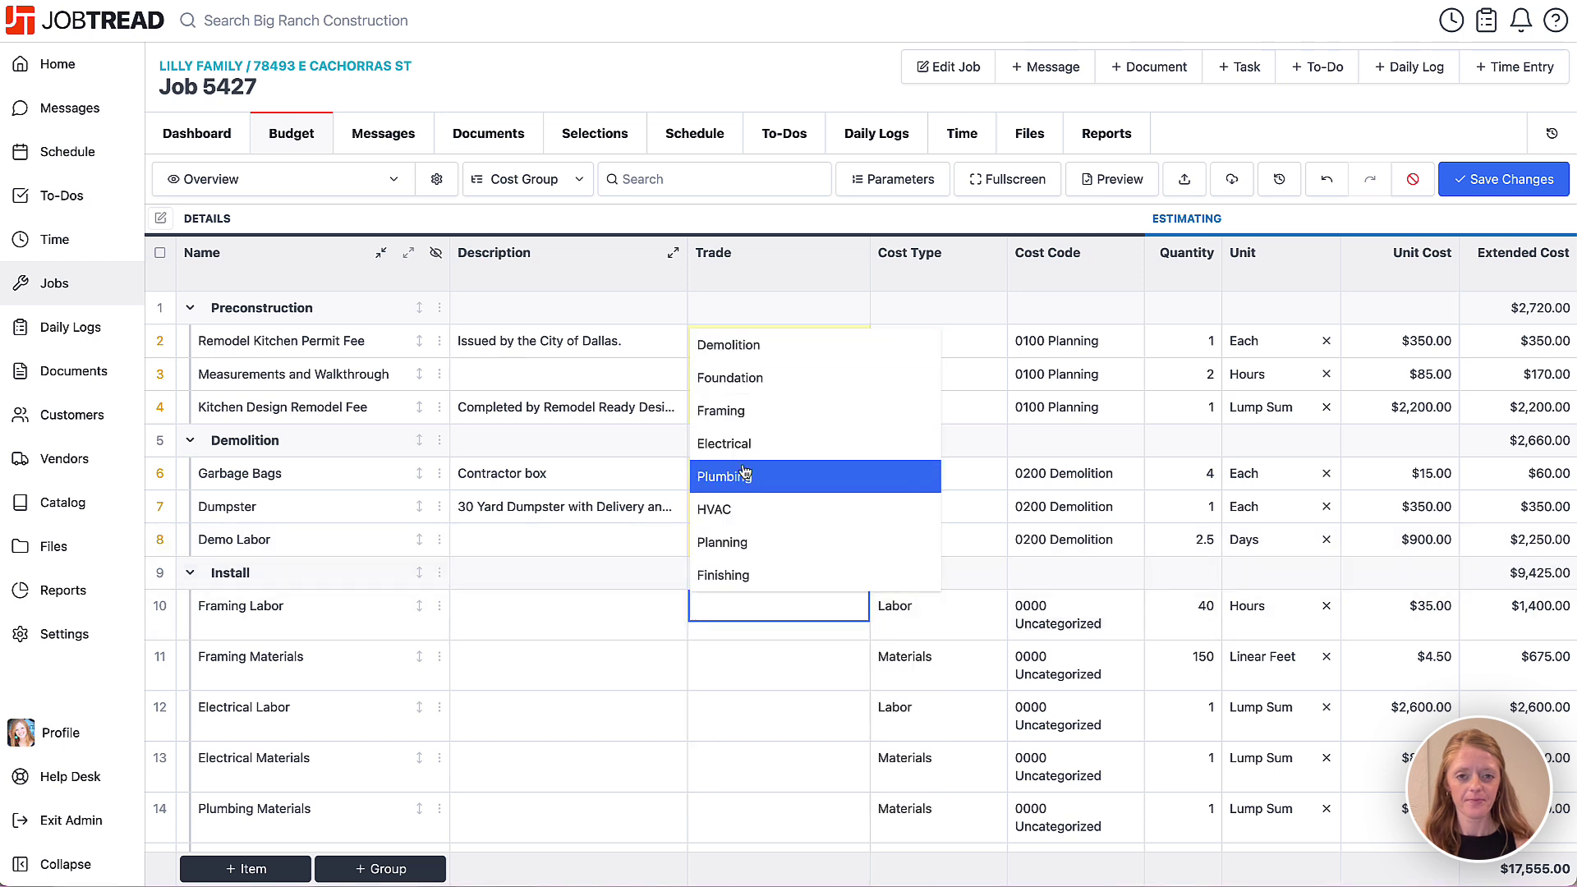
pyautogui.click(721, 411)
pyautogui.click(739, 657)
pyautogui.click(722, 460)
pyautogui.click(741, 711)
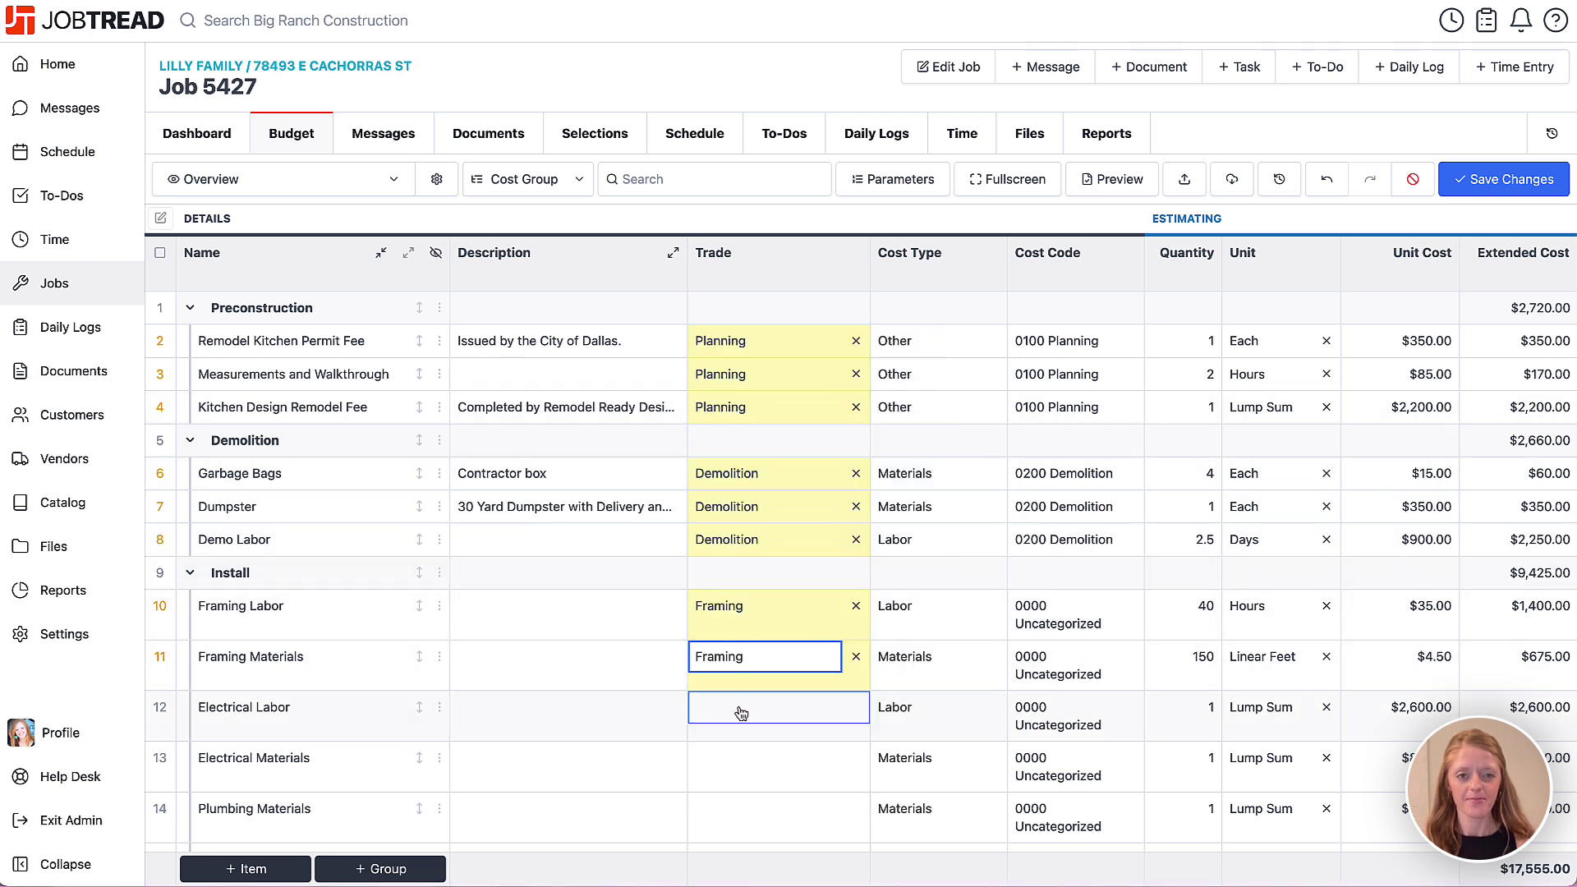
pyautogui.click(721, 504)
pyautogui.click(728, 729)
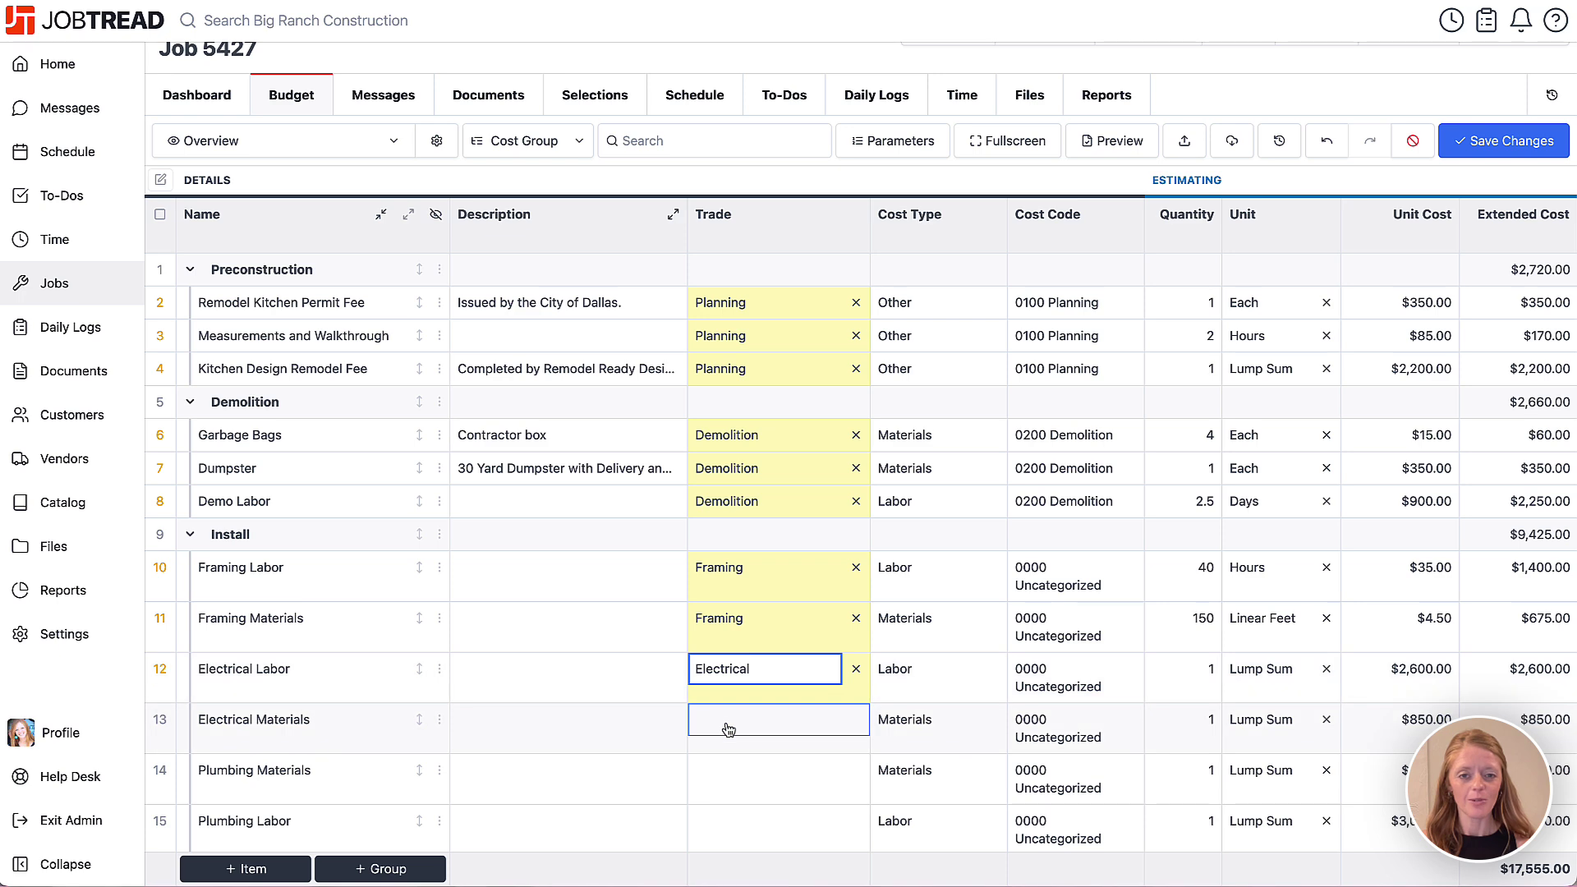
pyautogui.click(731, 504)
# Assign Plumbing to both plumbing items, Finishing to cleaning items and Accessories, then save the budget
pyautogui.click(735, 721)
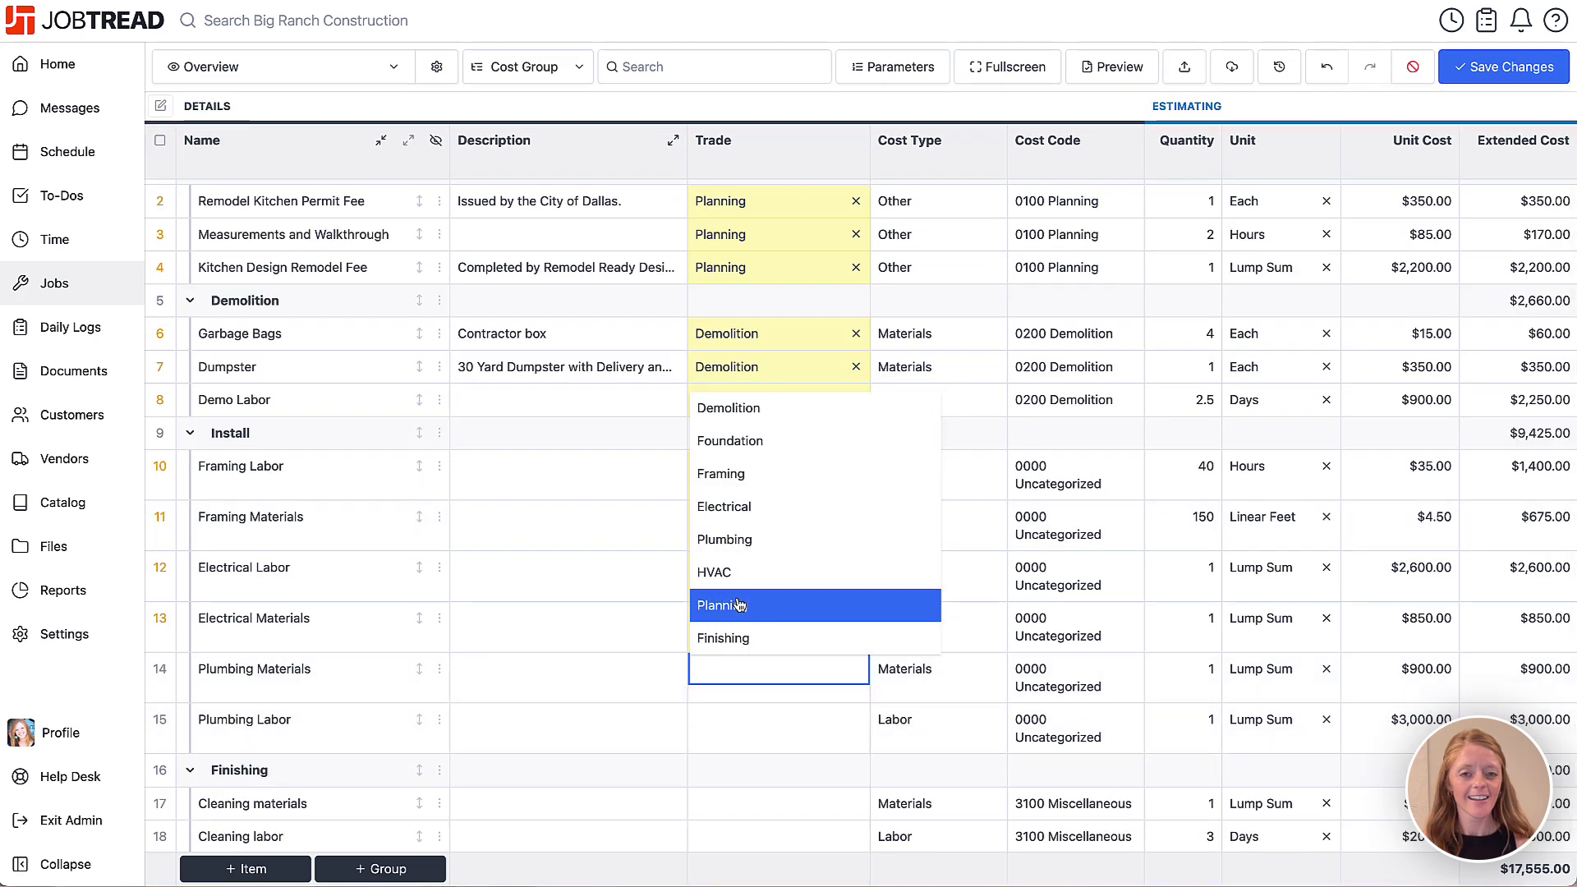
pyautogui.click(725, 539)
pyautogui.click(740, 720)
pyautogui.click(748, 553)
pyautogui.click(760, 766)
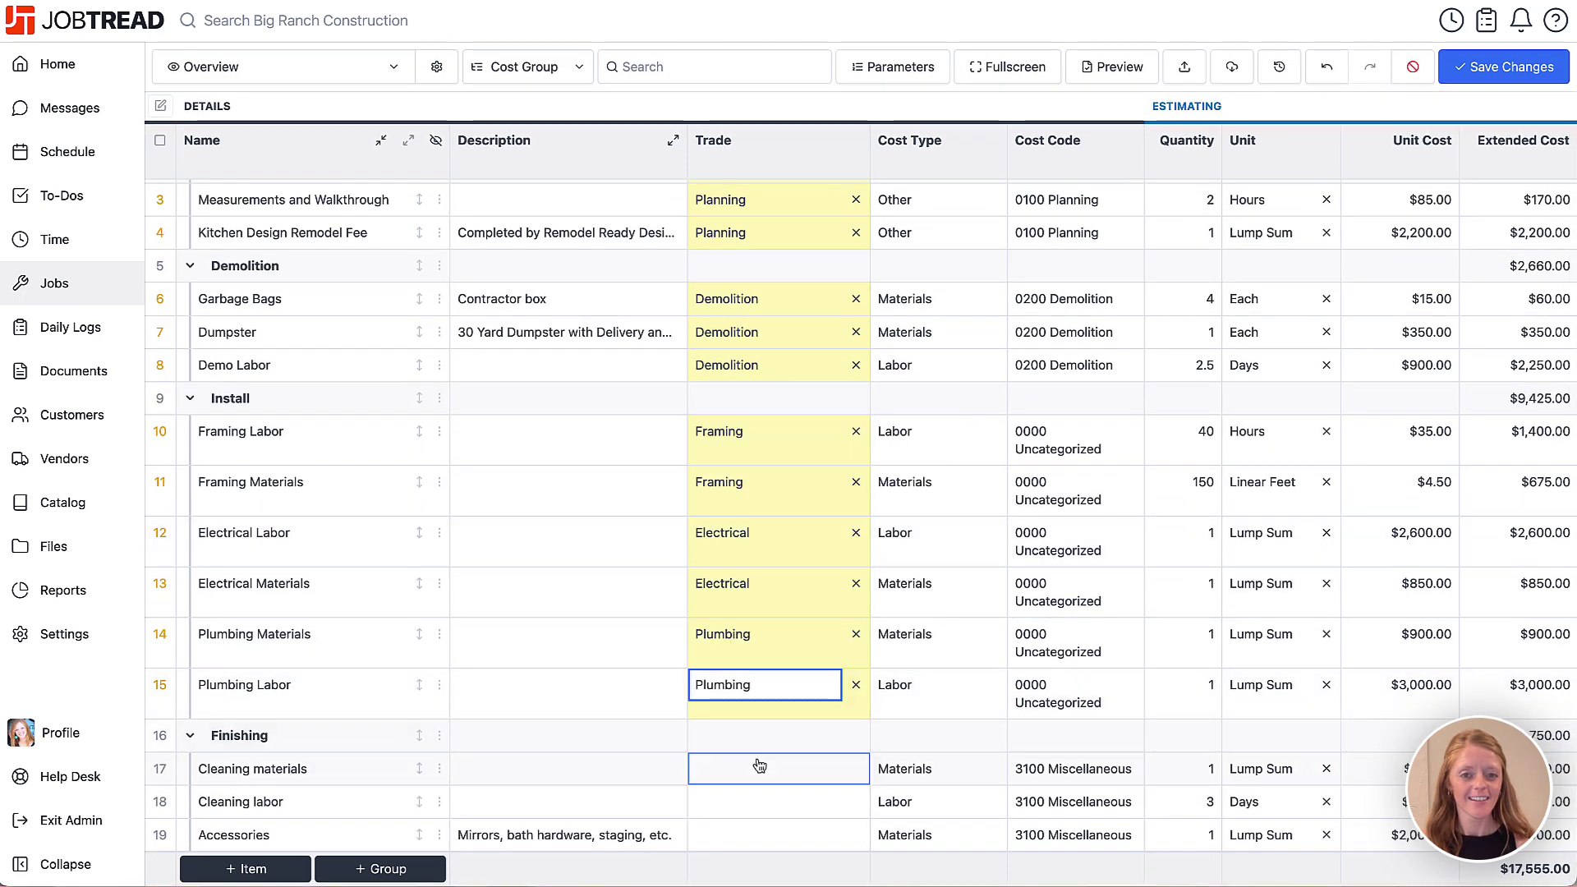
pyautogui.click(757, 736)
pyautogui.click(740, 801)
pyautogui.click(743, 767)
pyautogui.click(743, 836)
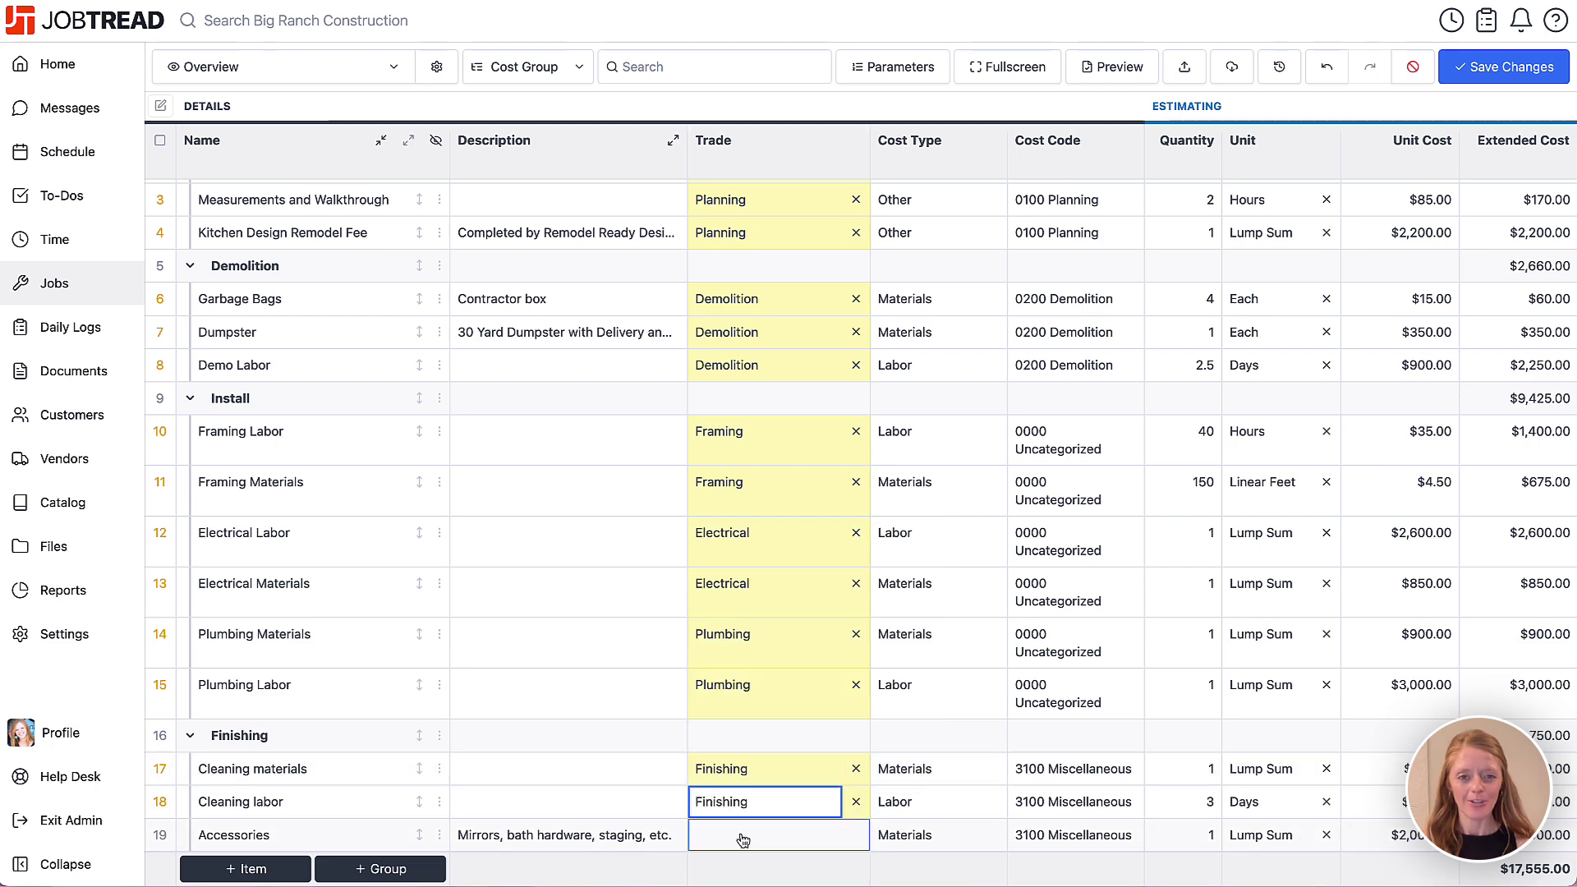
pyautogui.click(744, 813)
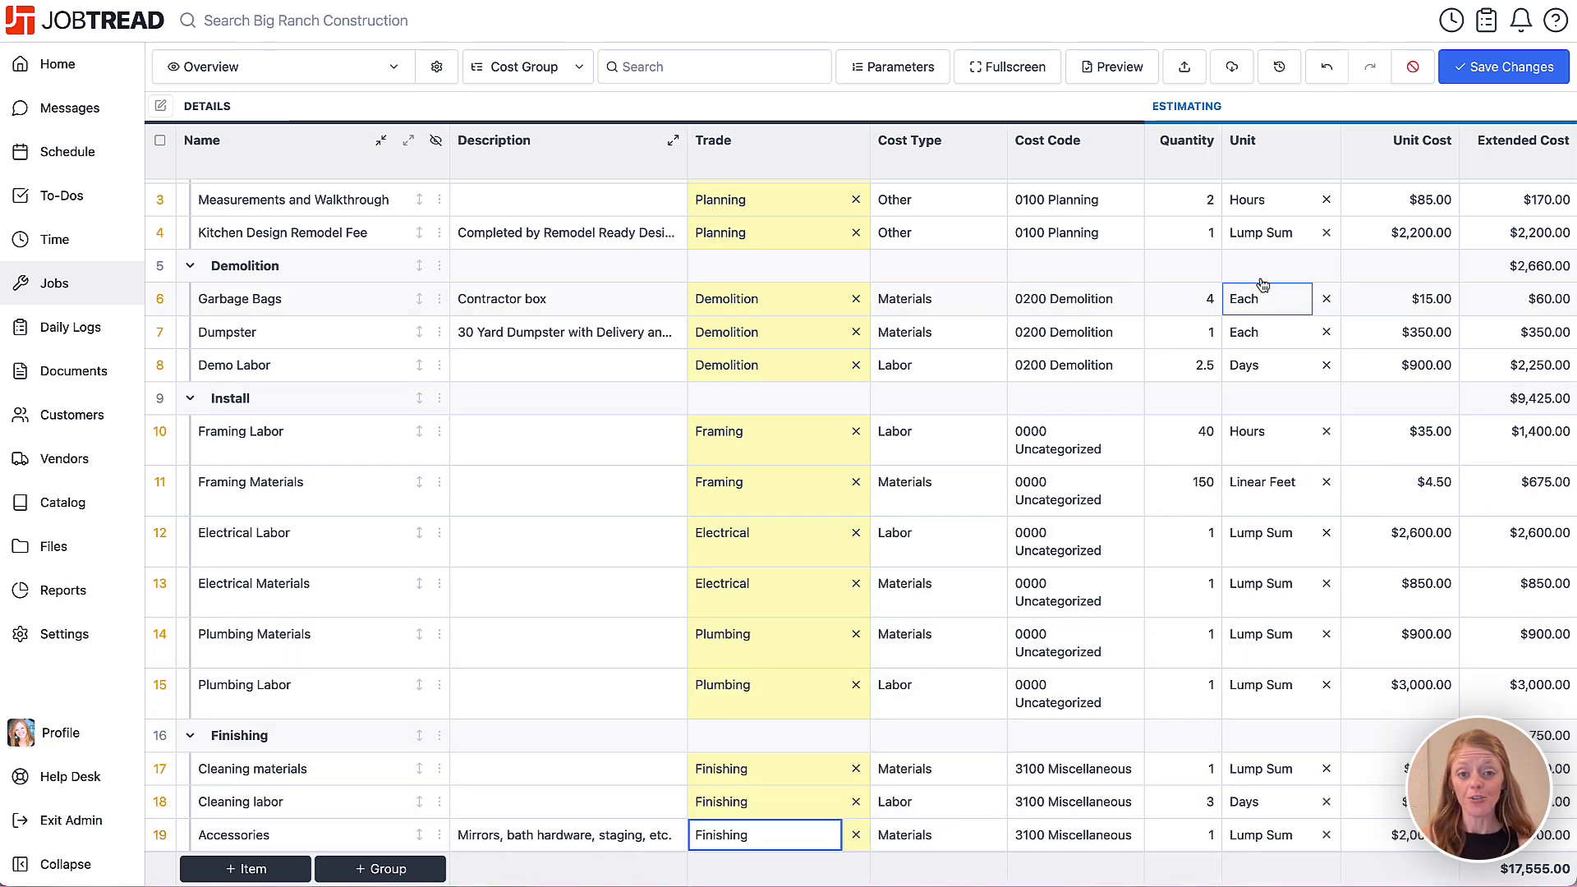
pyautogui.click(1504, 66)
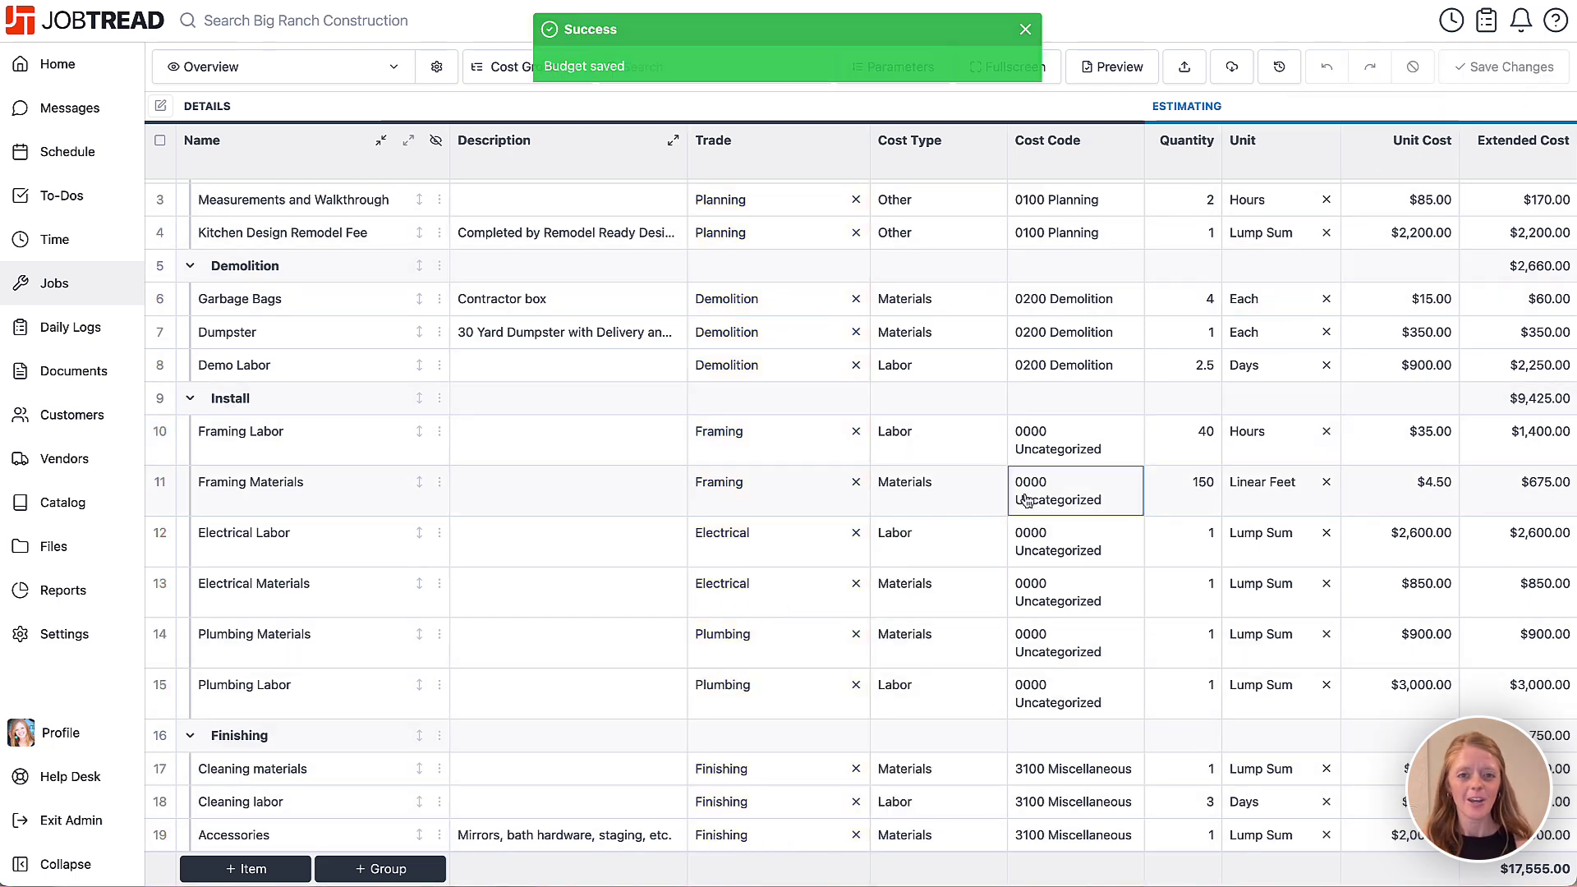
pyautogui.scroll(3, 1025, 500)
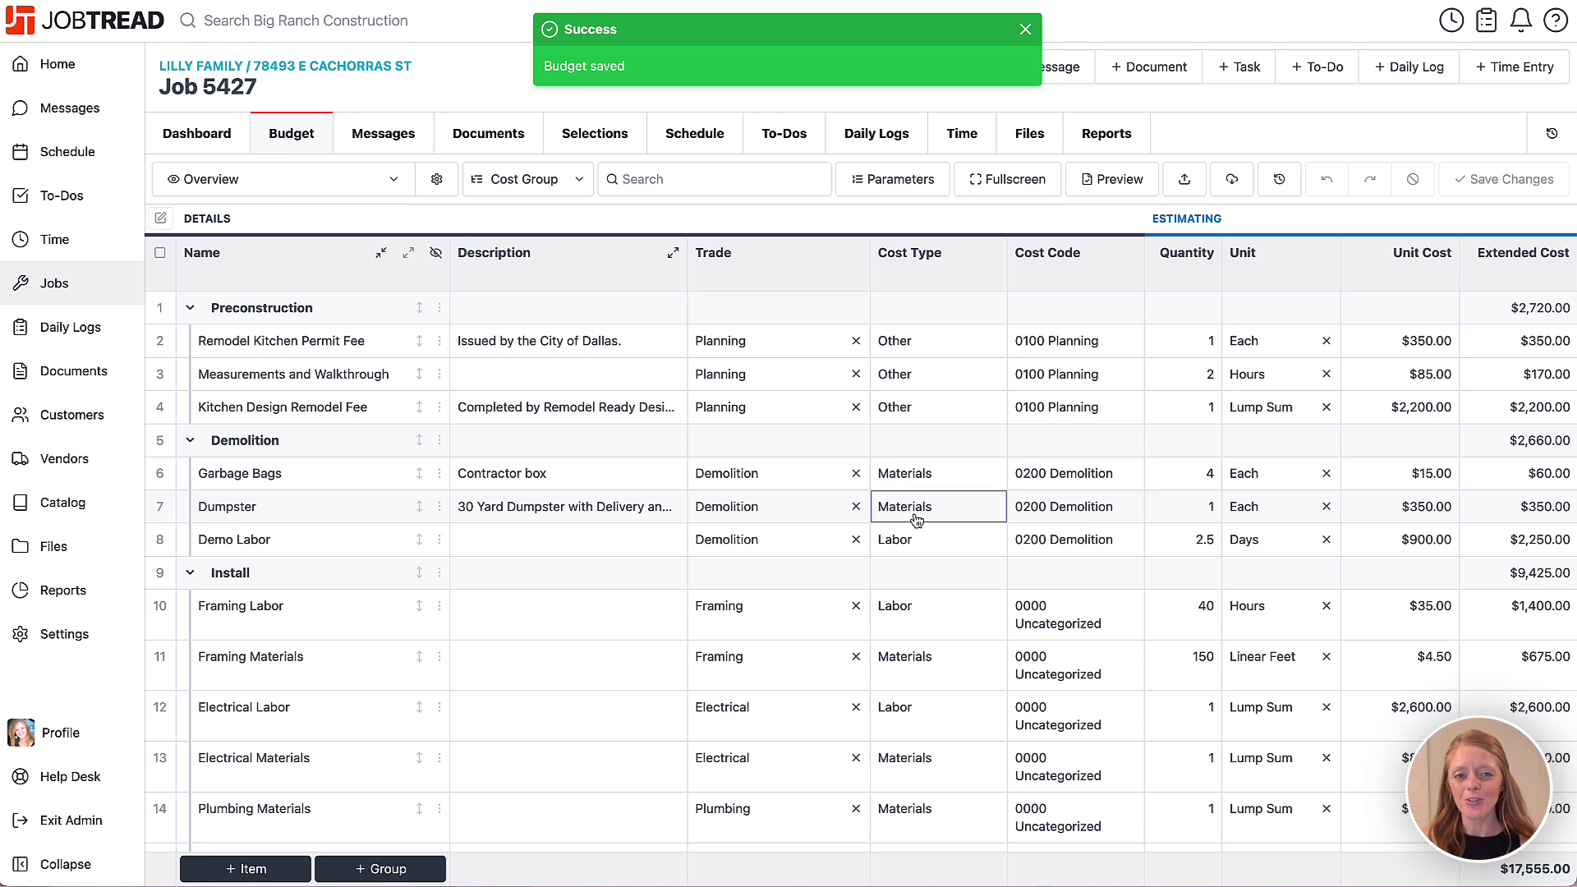
pyautogui.click(440, 610)
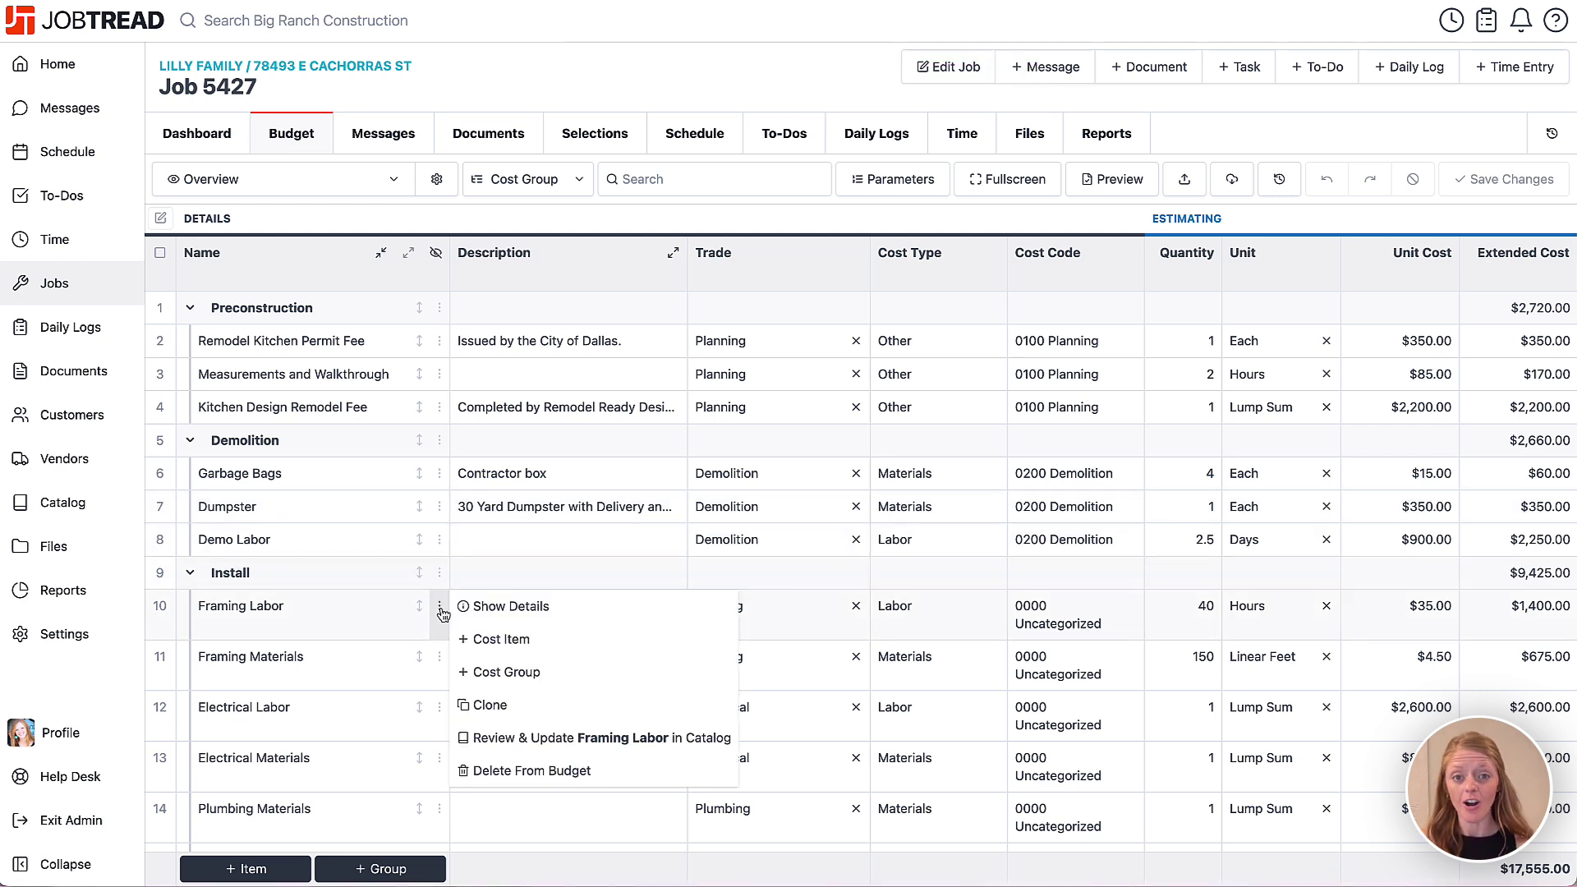
pyautogui.click(483, 610)
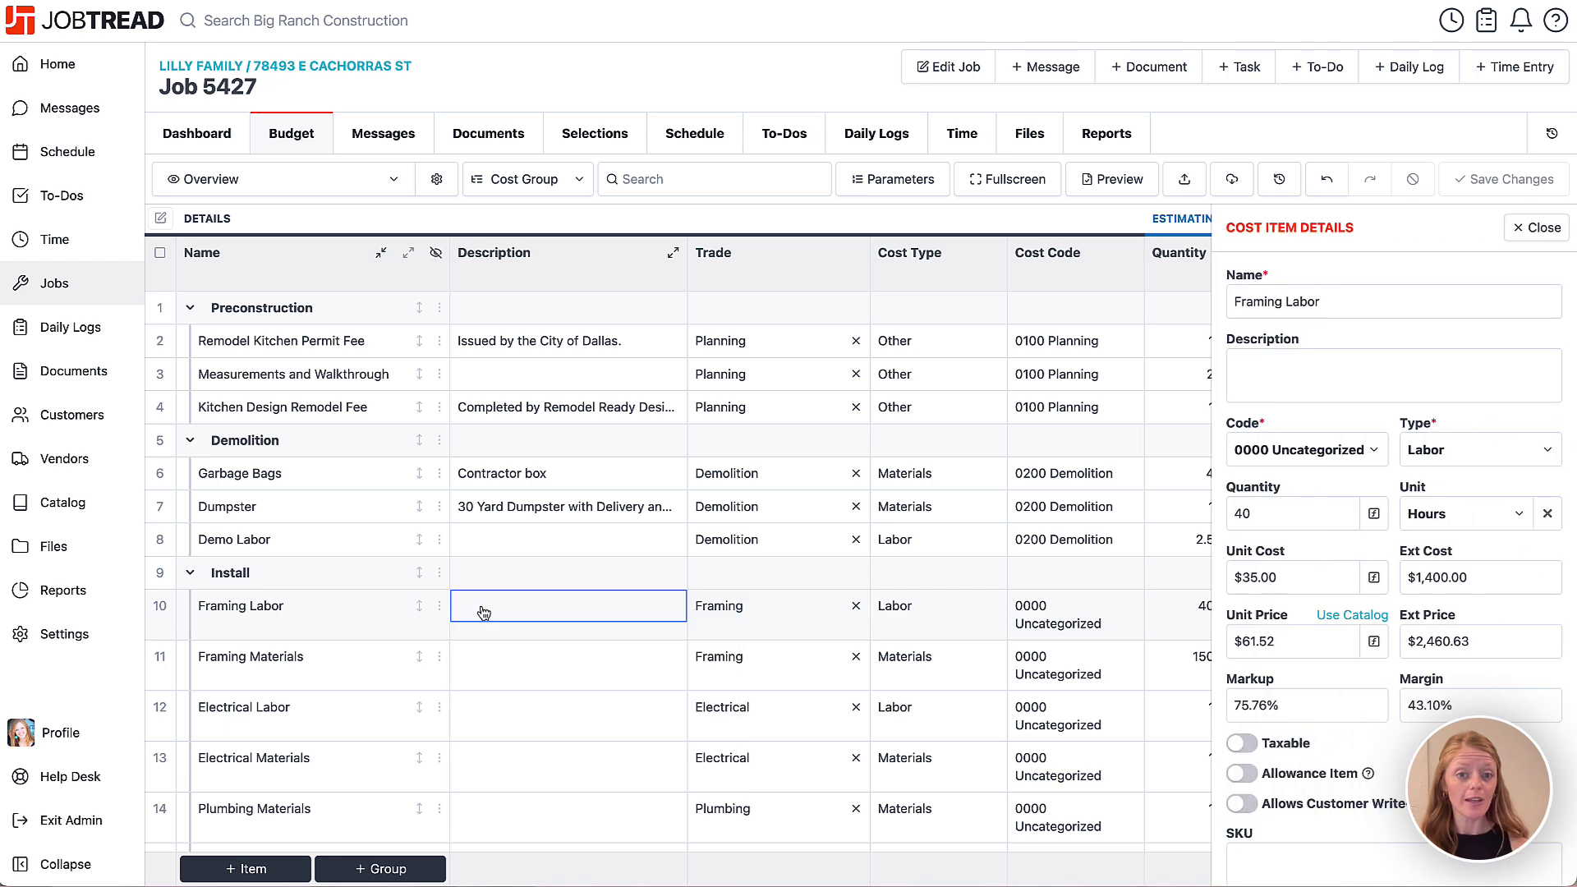
pyautogui.scroll(-5, 1311, 629)
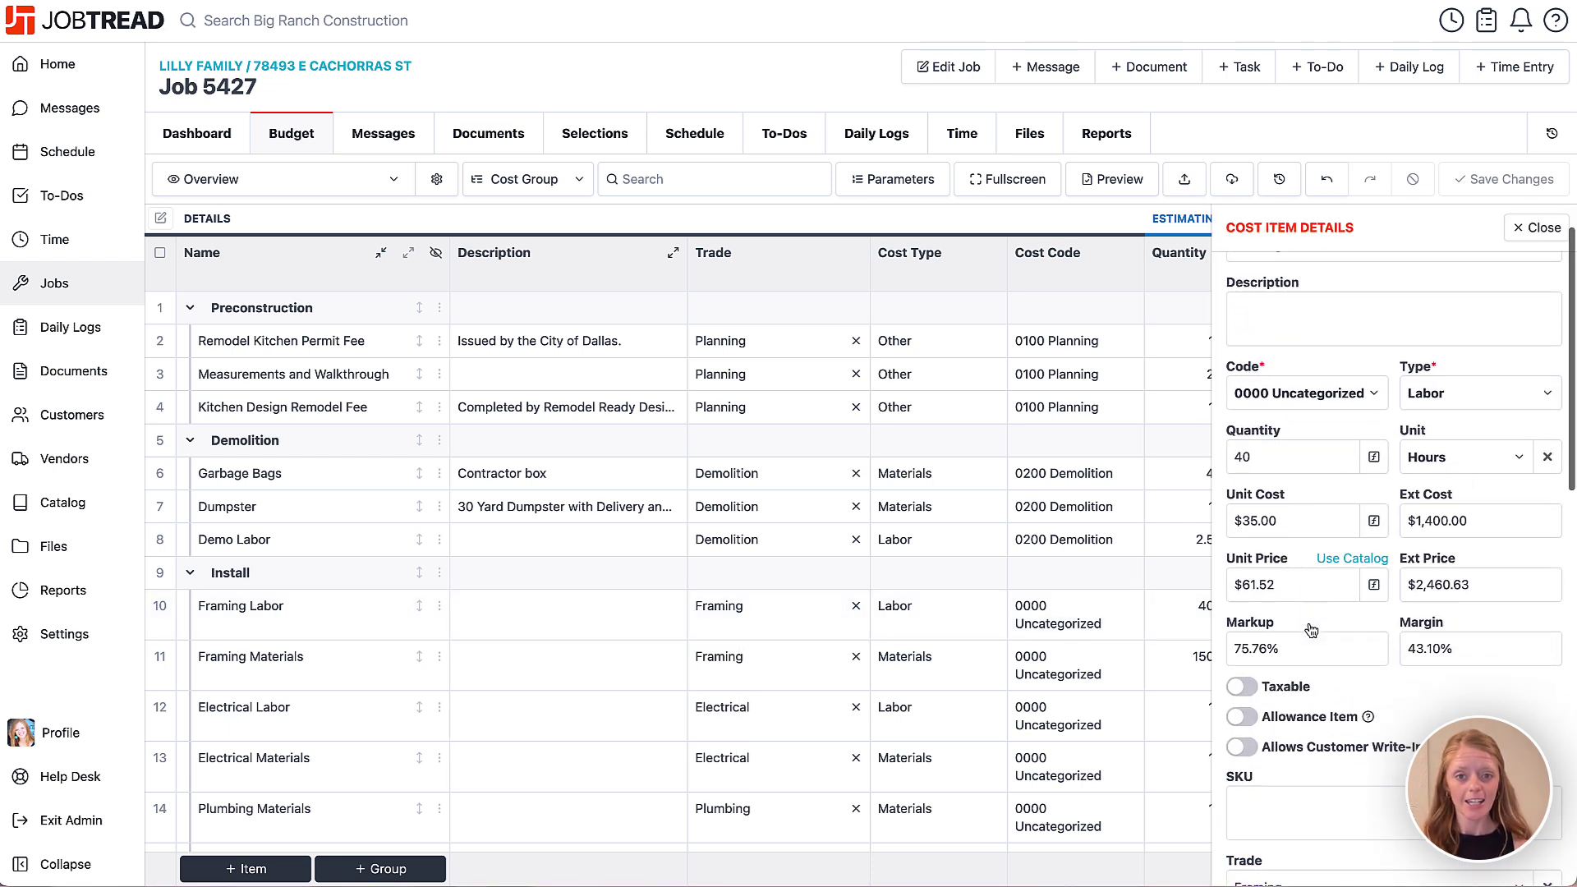
pyautogui.scroll(-2, 1311, 629)
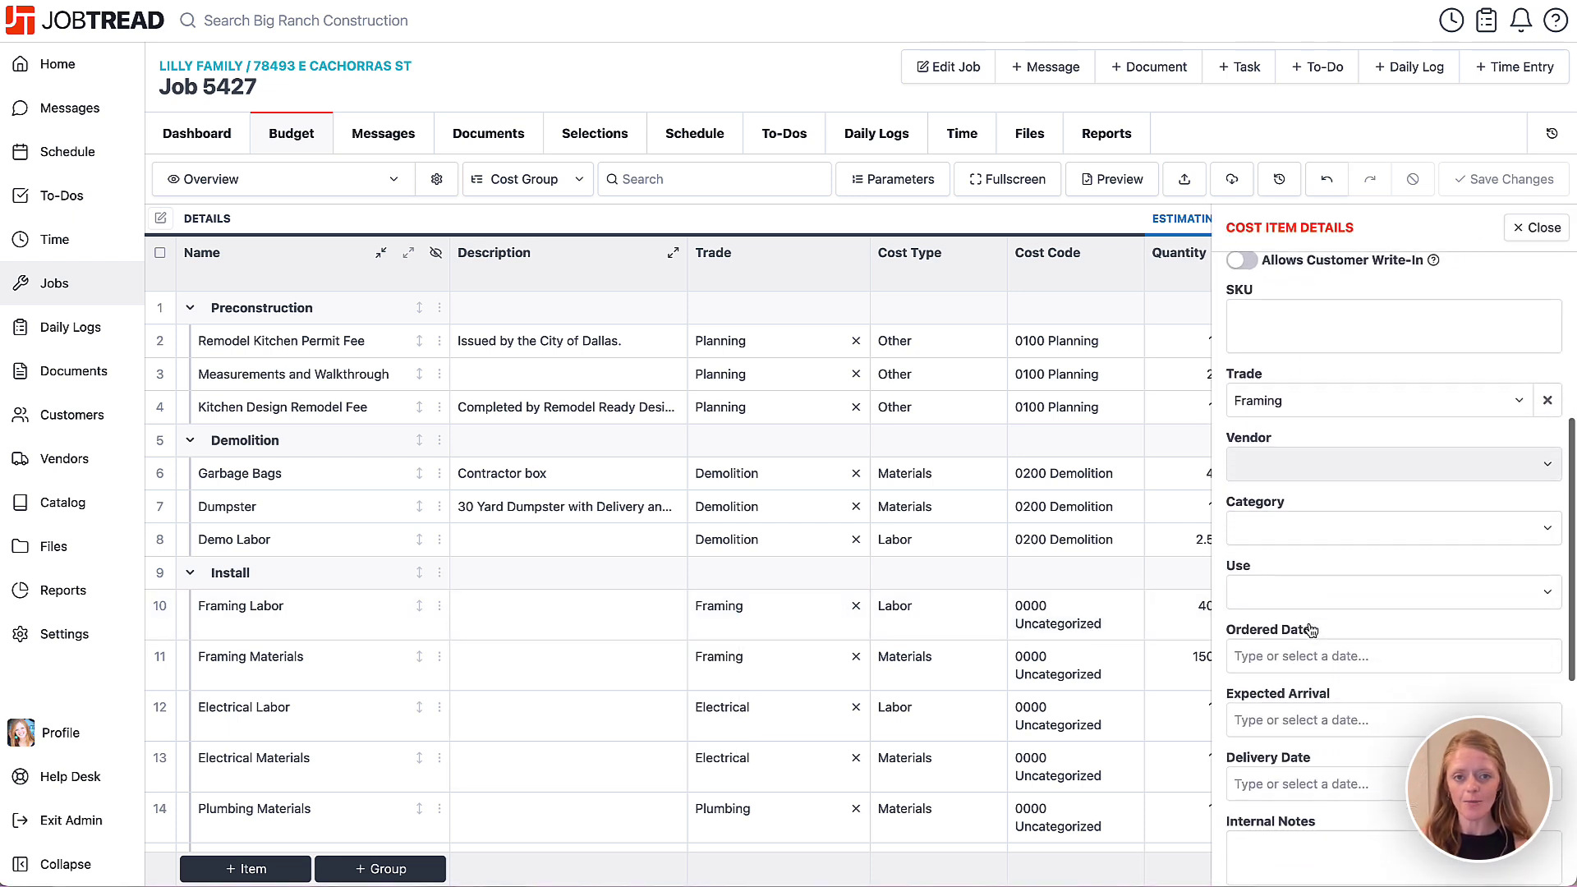
pyautogui.click(1375, 372)
pyautogui.click(1377, 375)
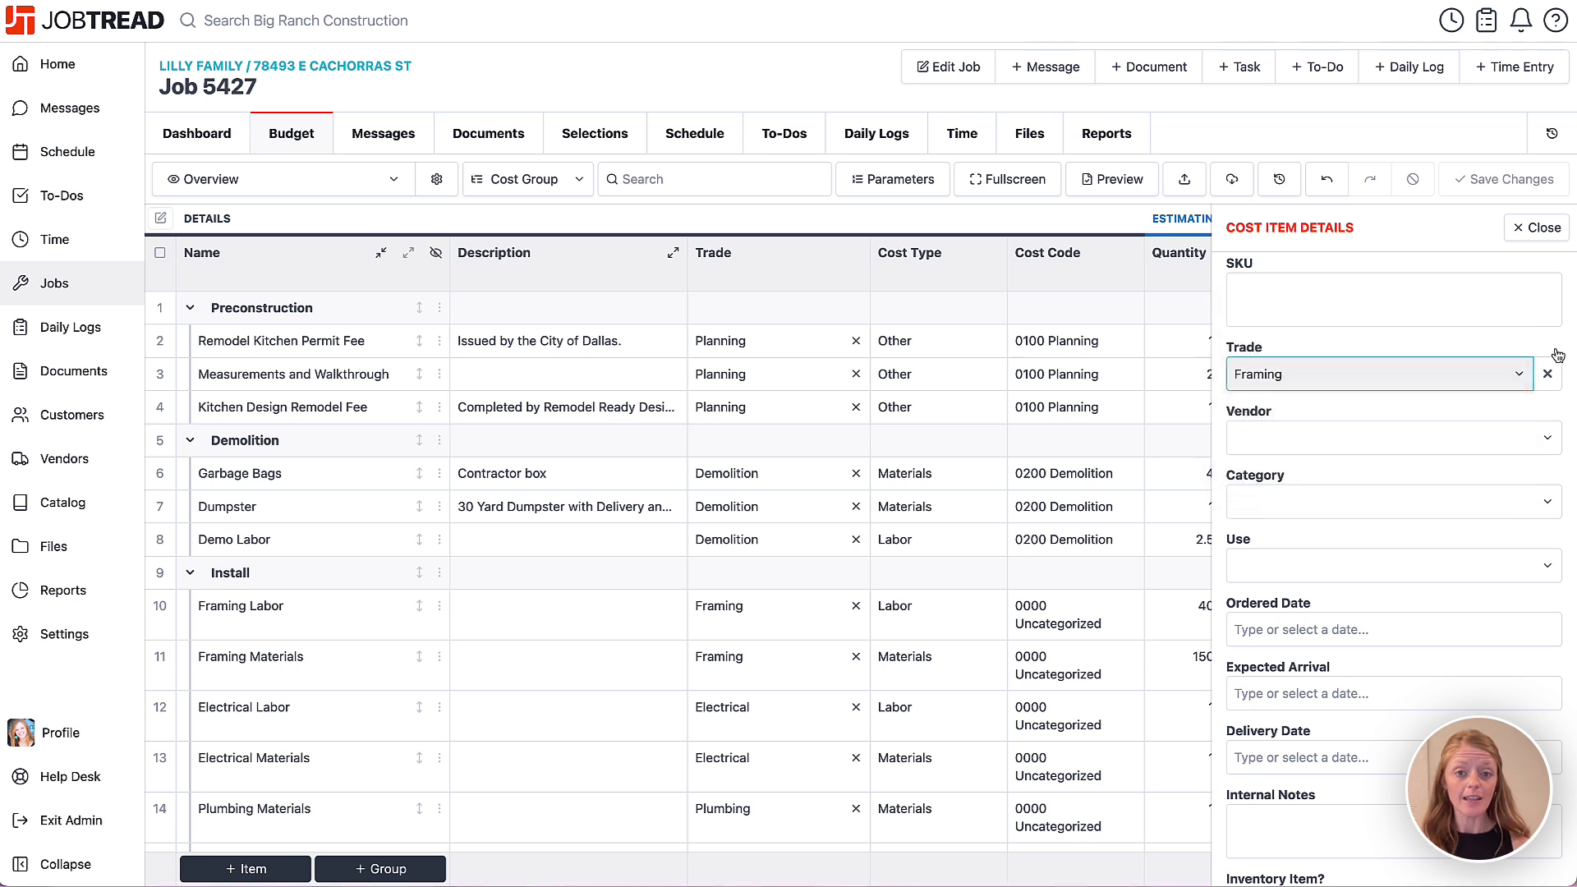
# Close the item details, group the budget by Trade, and expand every trade group
pyautogui.click(1538, 227)
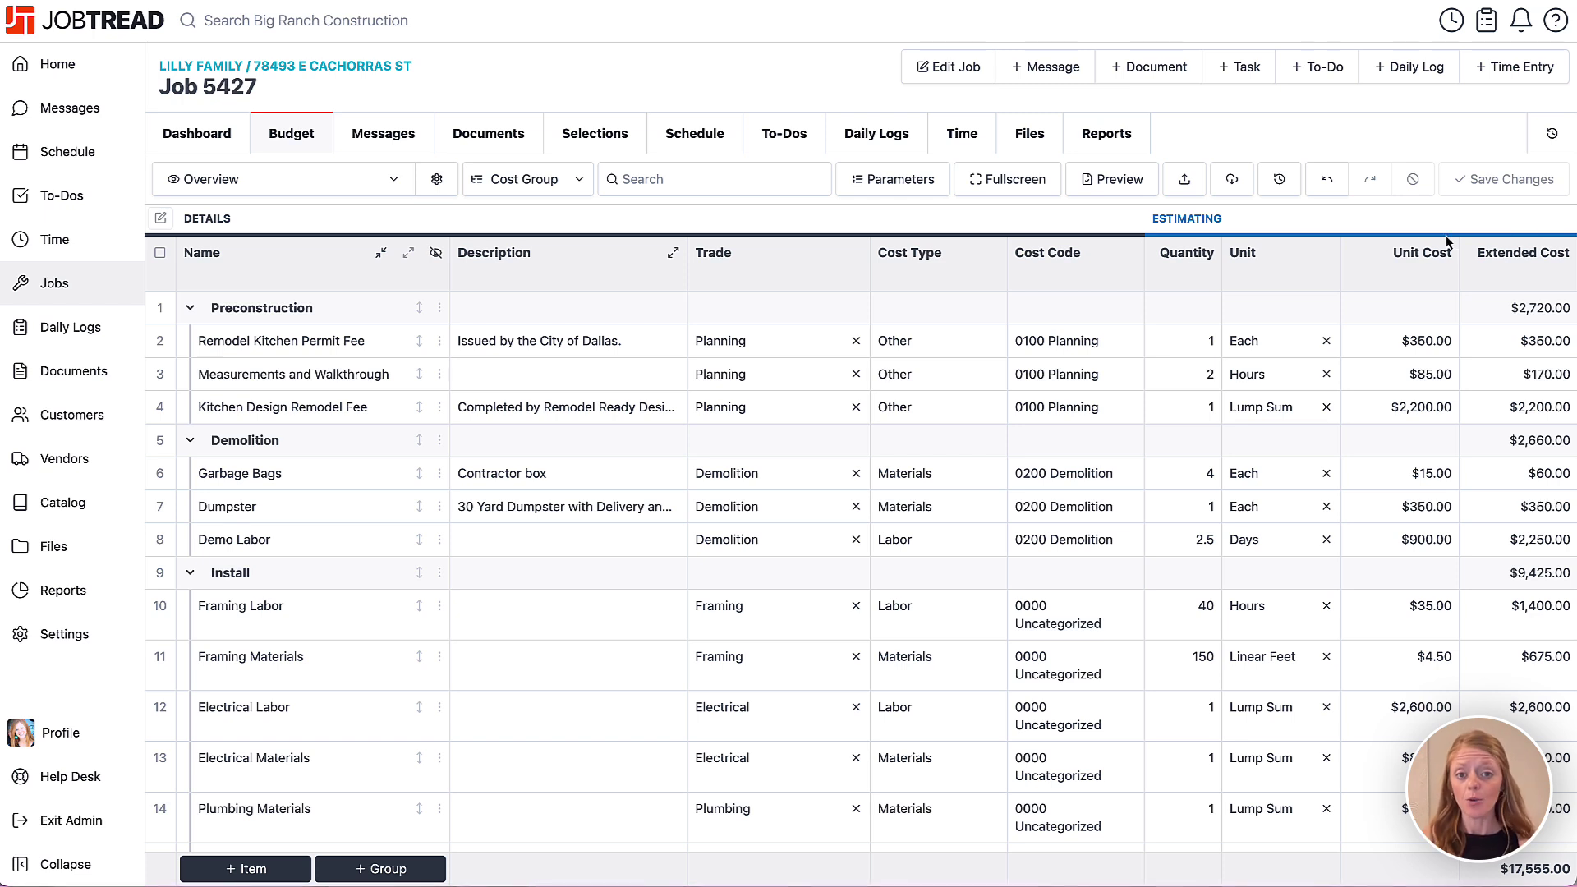
pyautogui.click(531, 181)
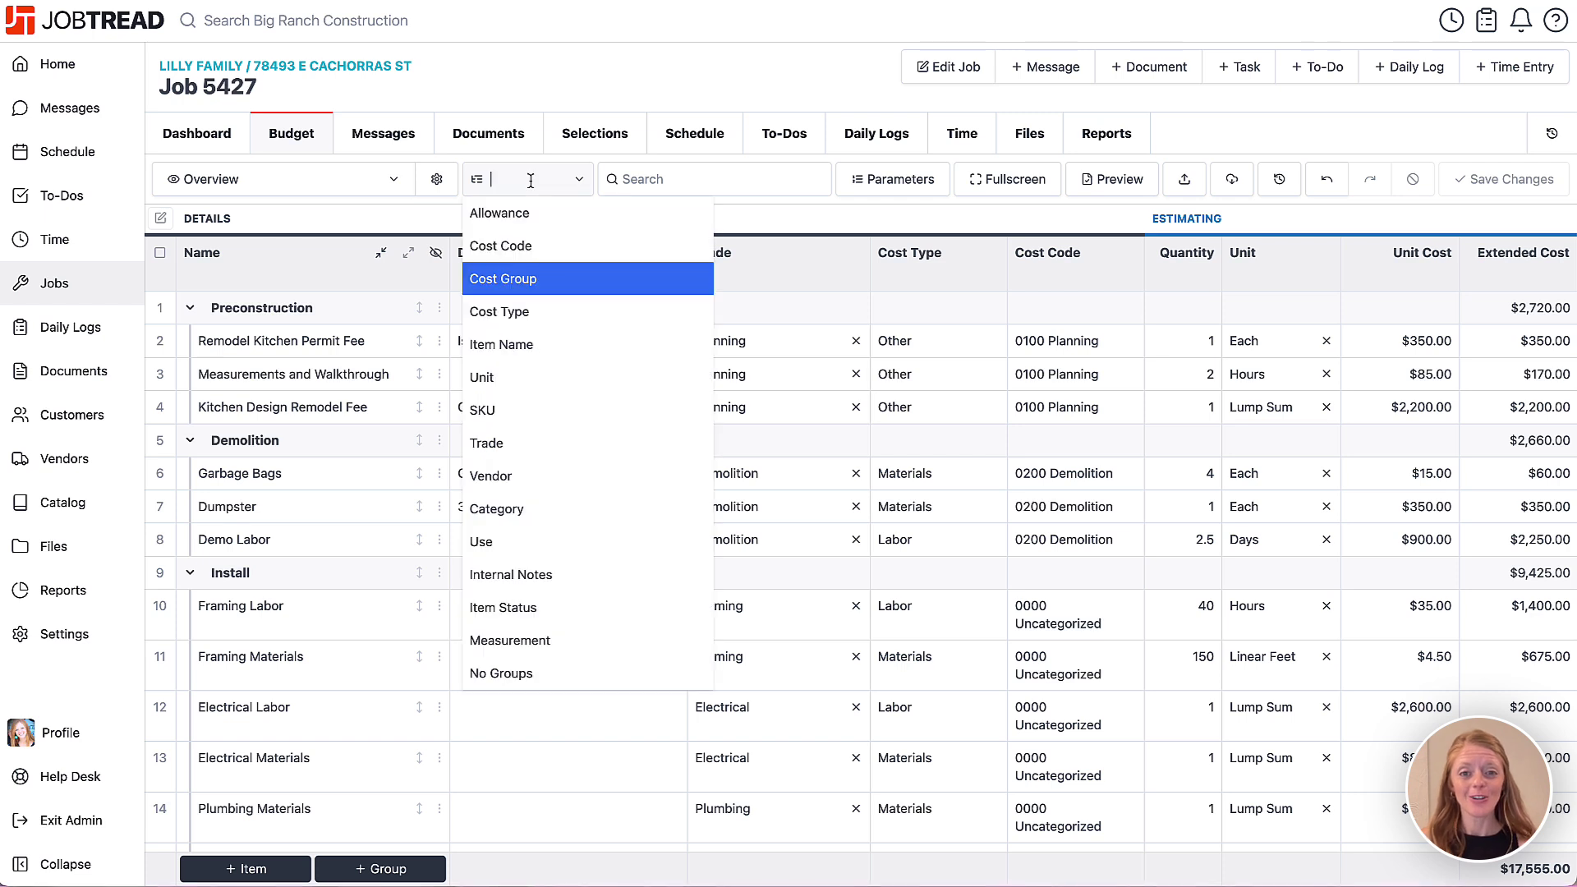
pyautogui.click(538, 451)
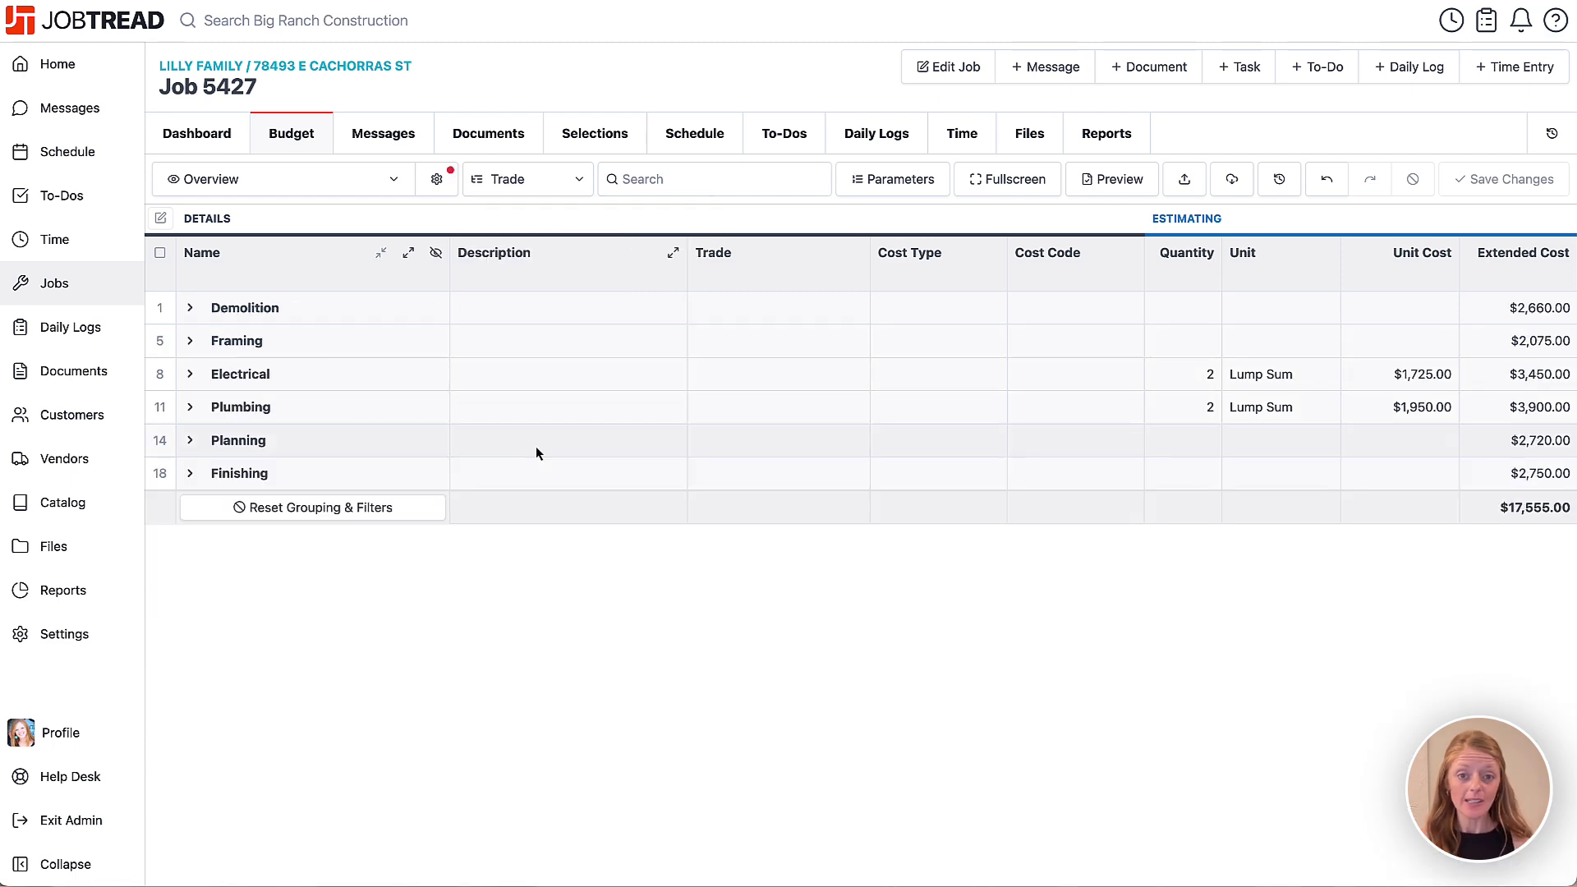
pyautogui.click(408, 253)
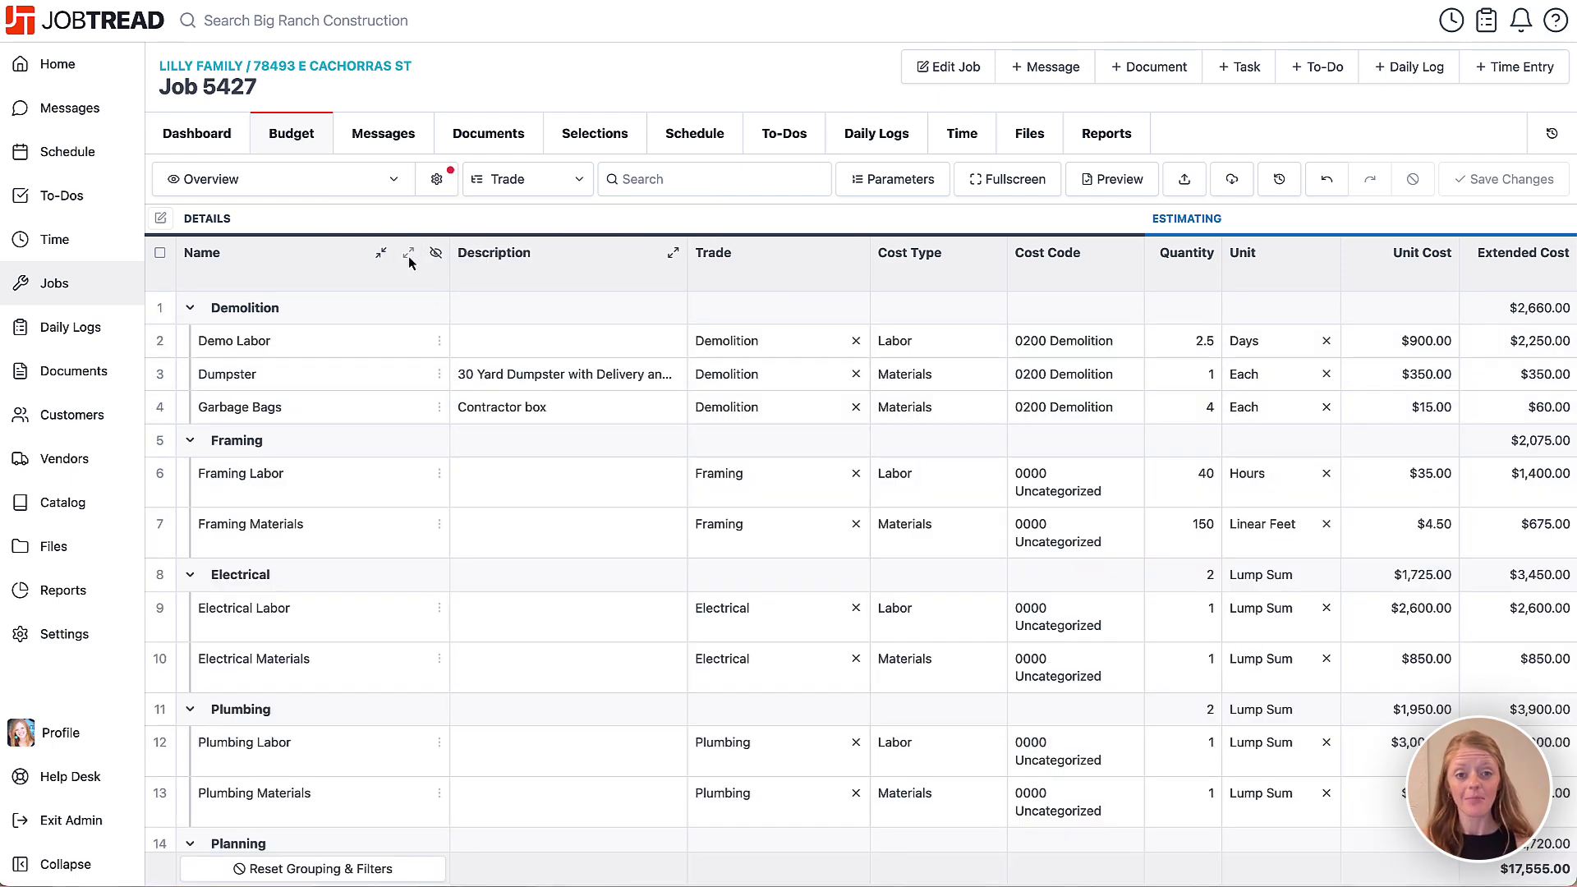
pyautogui.scroll(-2, 558, 492)
pyautogui.scroll(2, 559, 521)
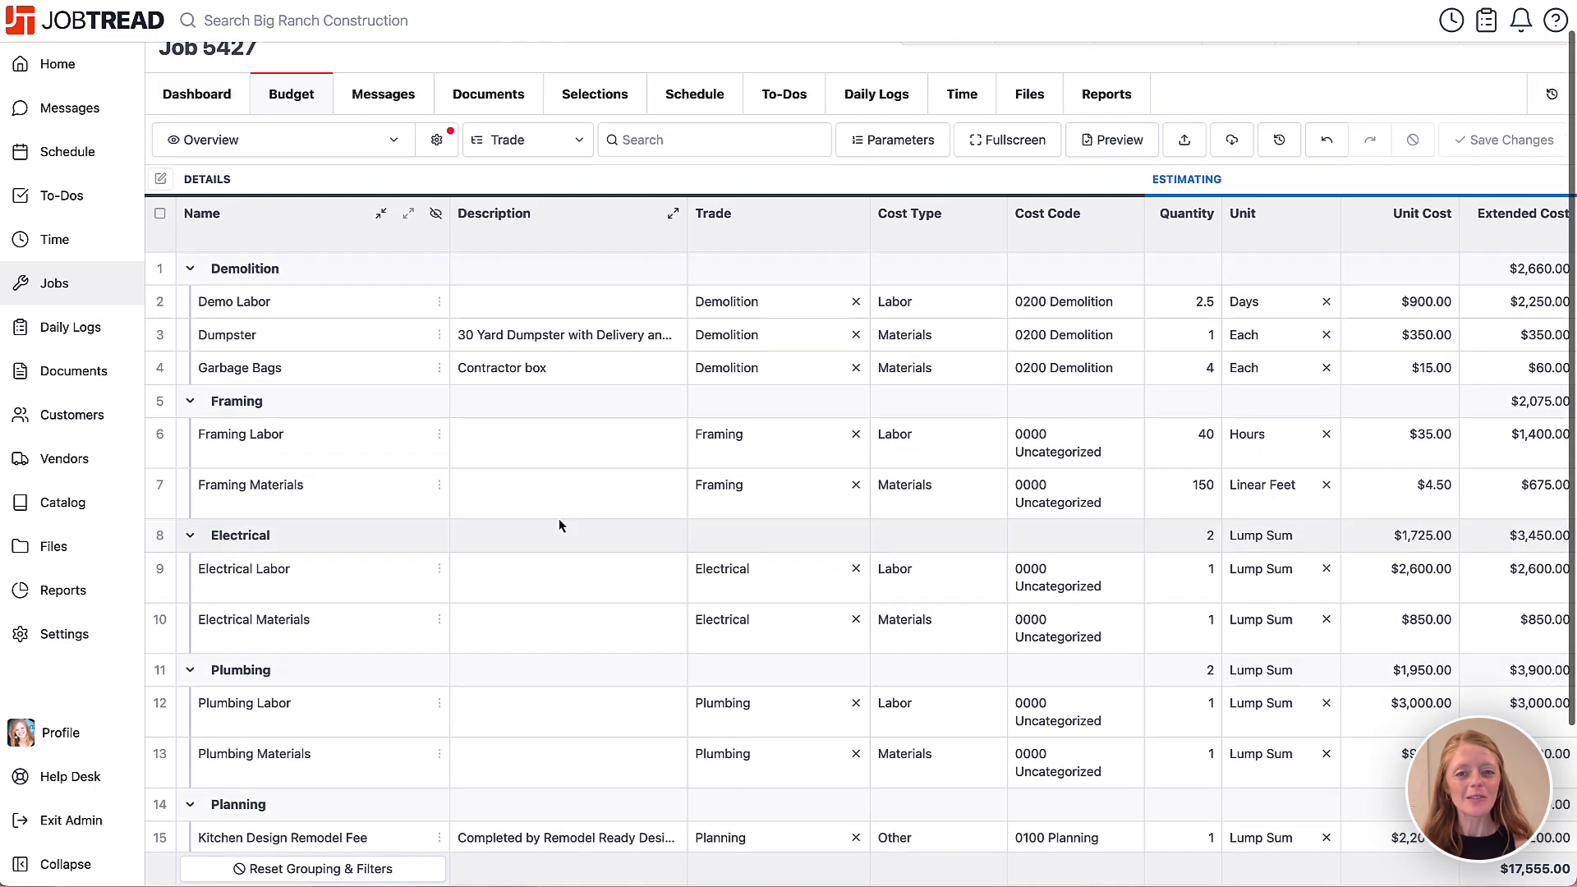
# Save the current budget layout as a new view named 'Items by Trade'
pyautogui.click(448, 156)
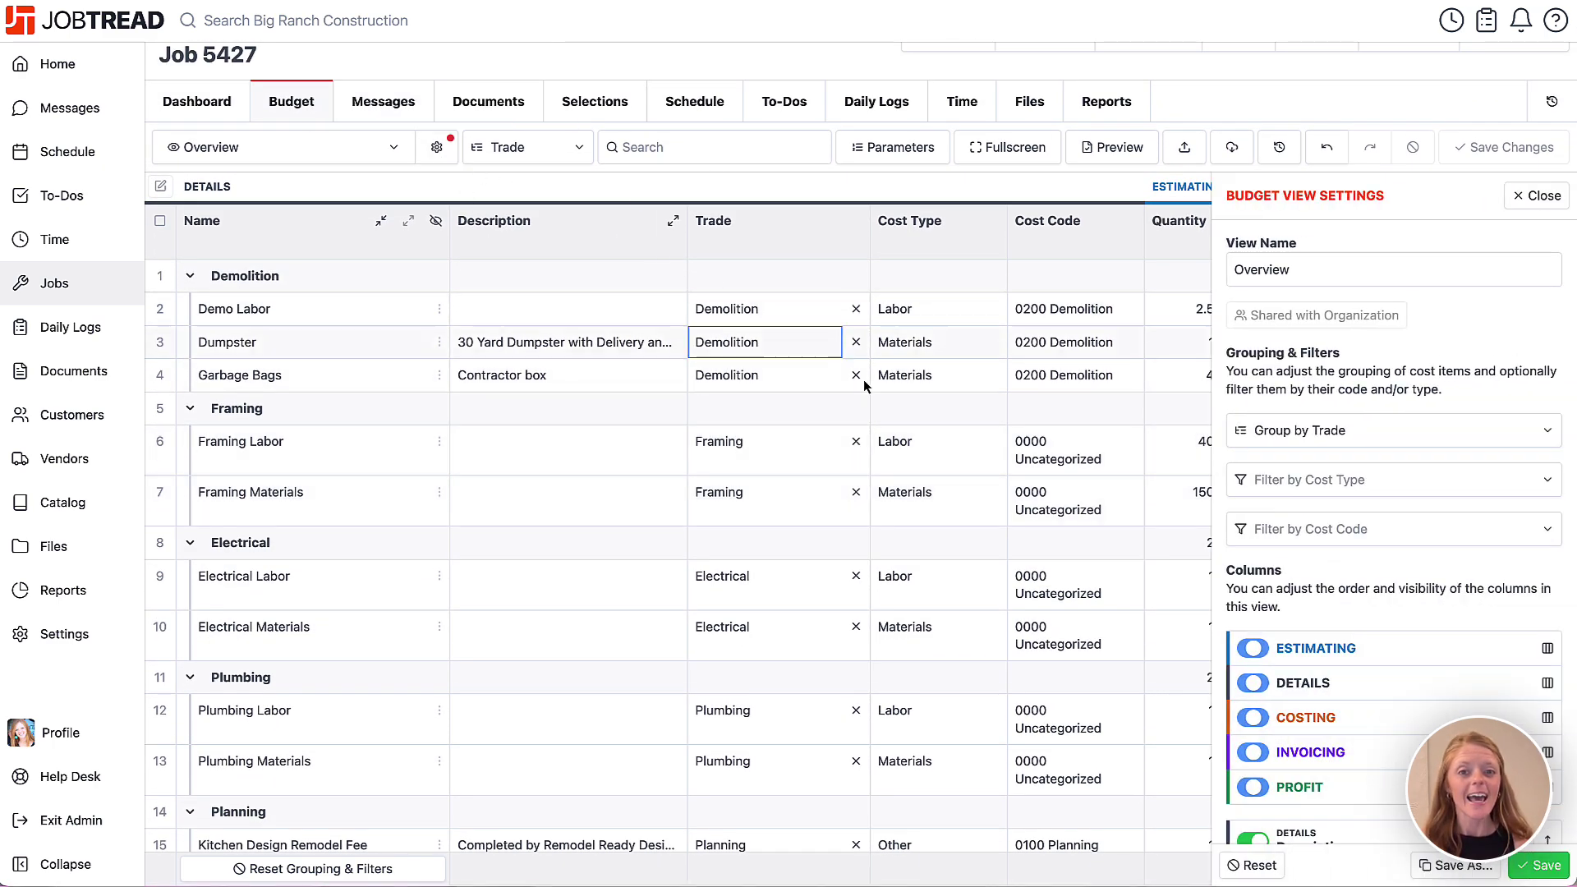
pyautogui.click(1459, 868)
pyautogui.write('Items by Trade')
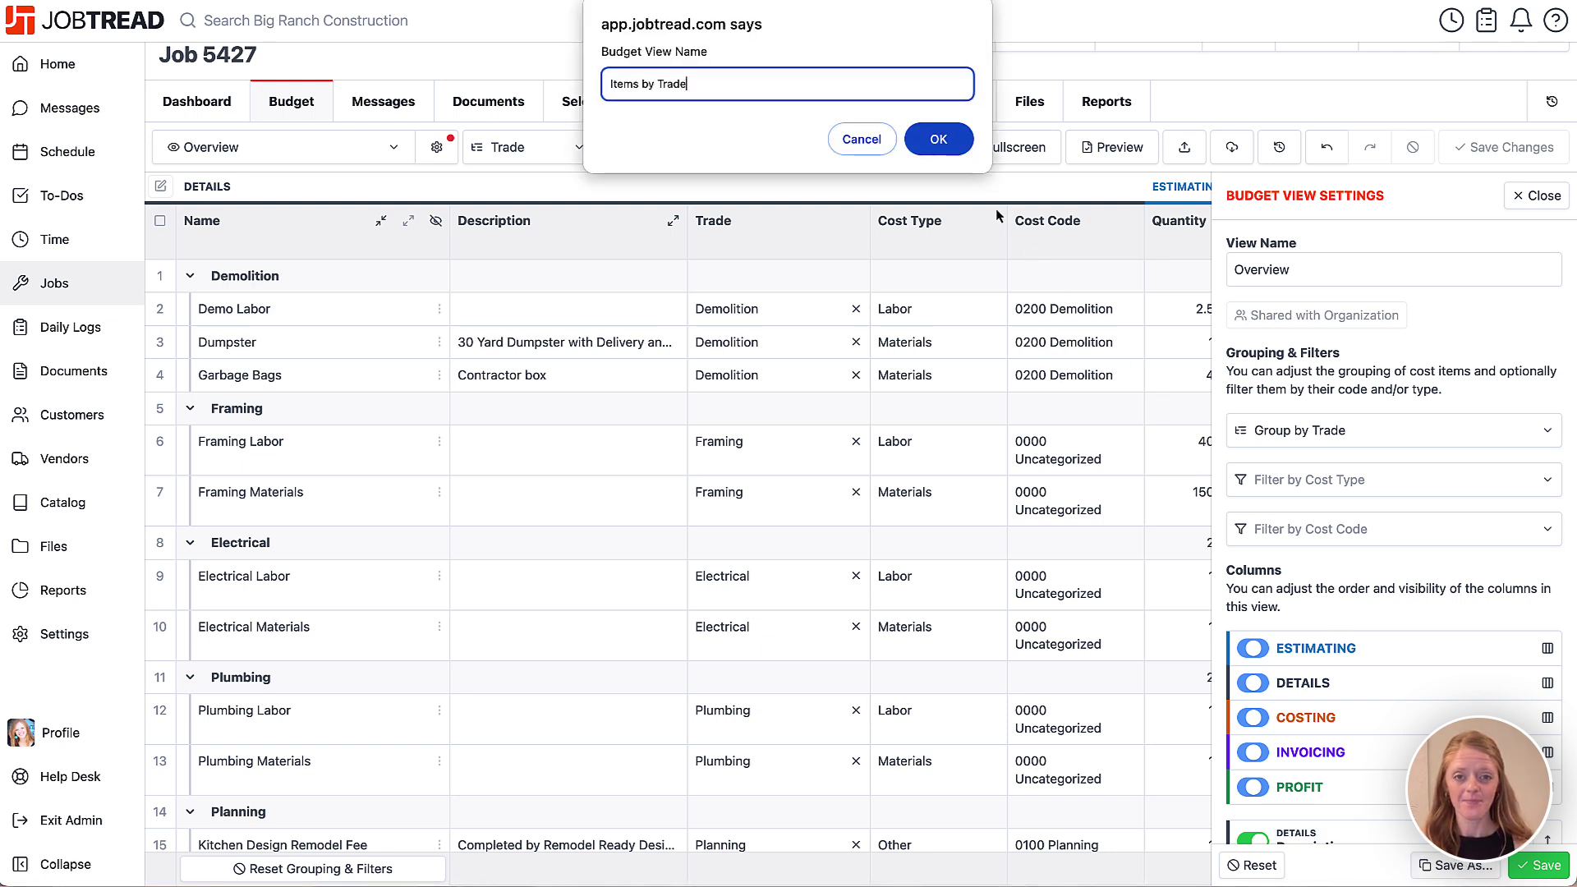
pyautogui.press('Return')
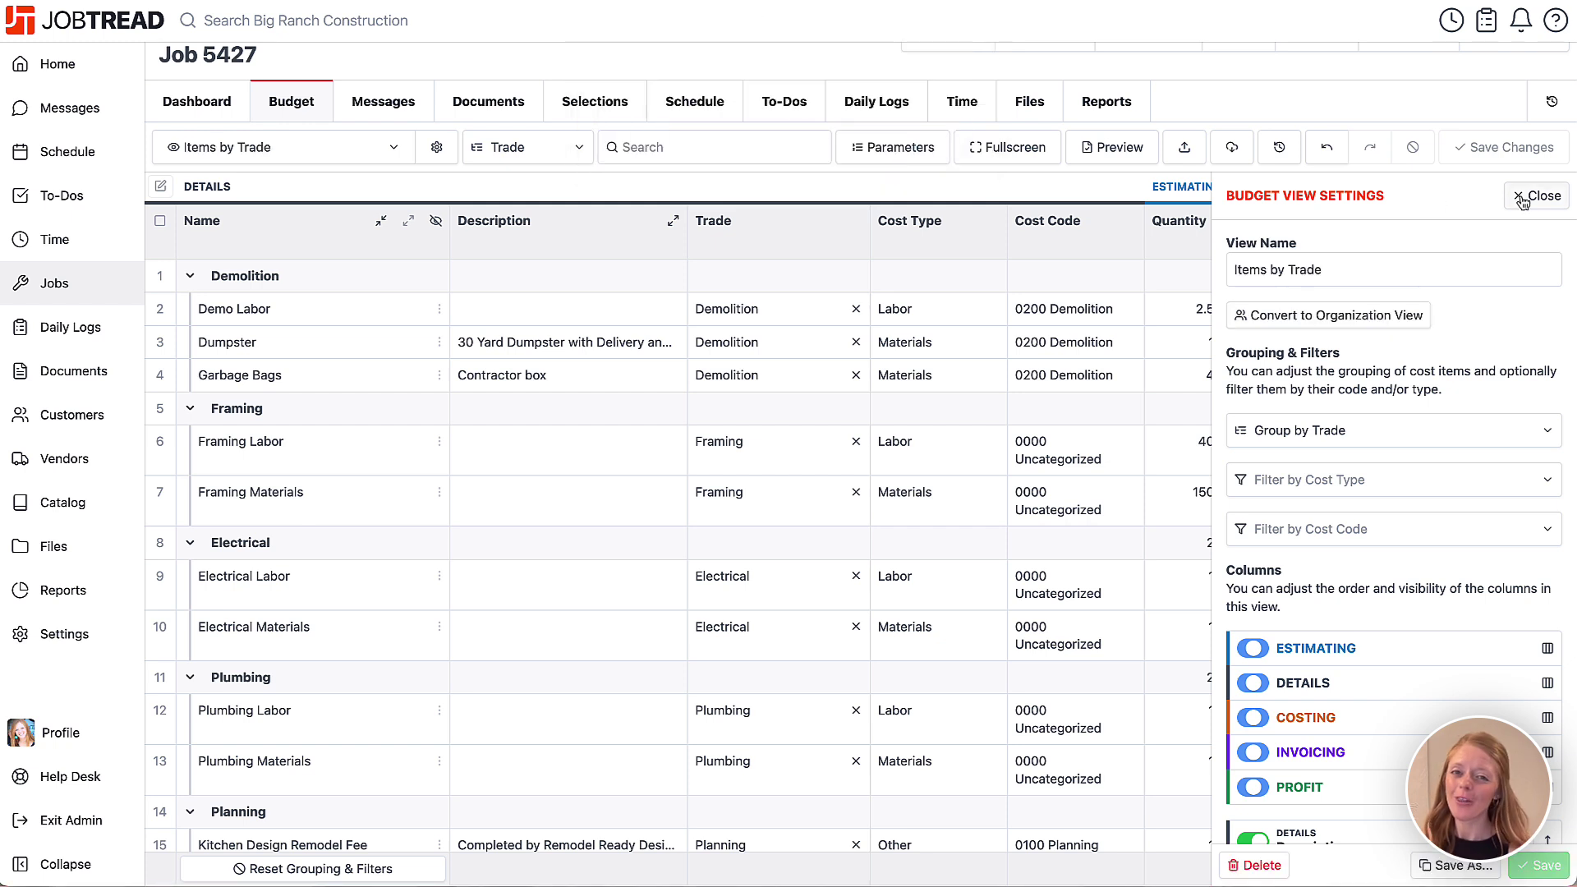
pyautogui.click(1522, 198)
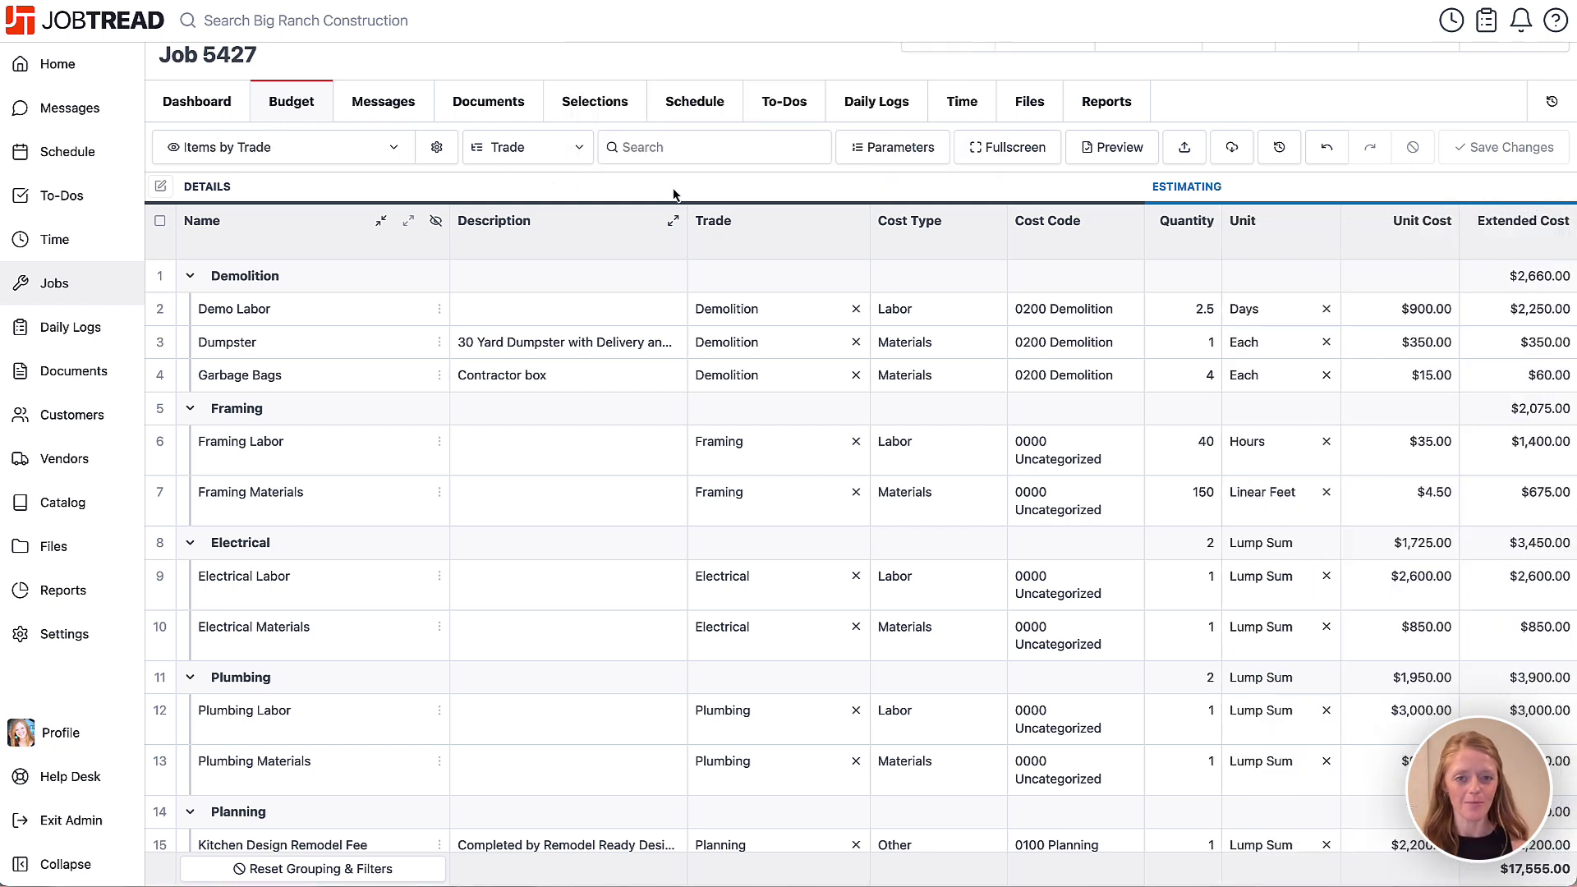
# Switch to the Estimating view grouped by Item Status, from Pending through Final
pyautogui.click(376, 153)
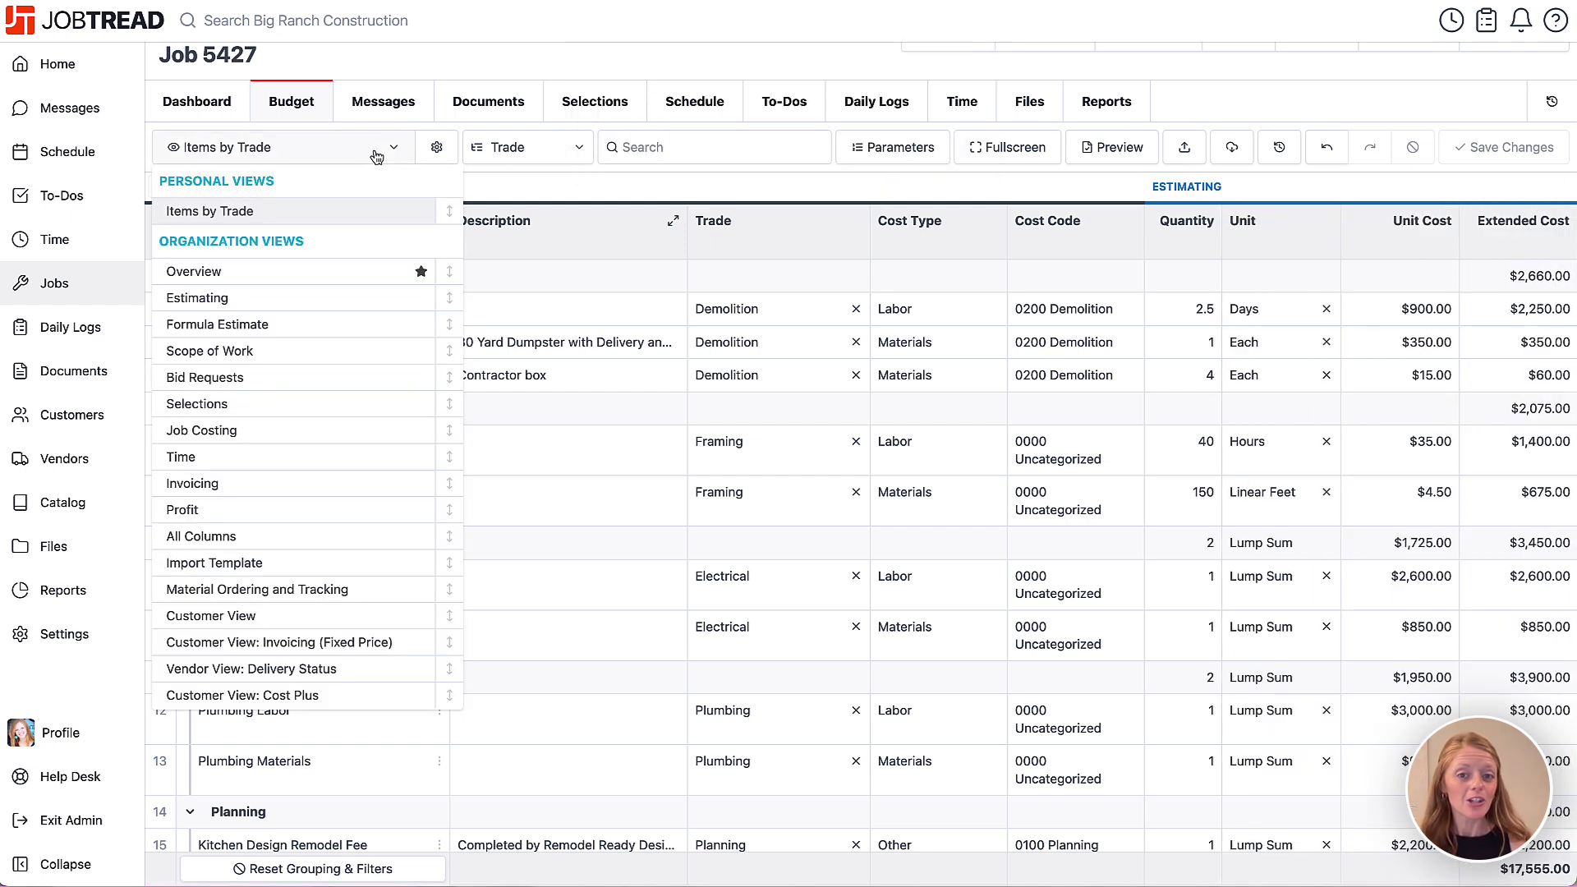
pyautogui.click(373, 299)
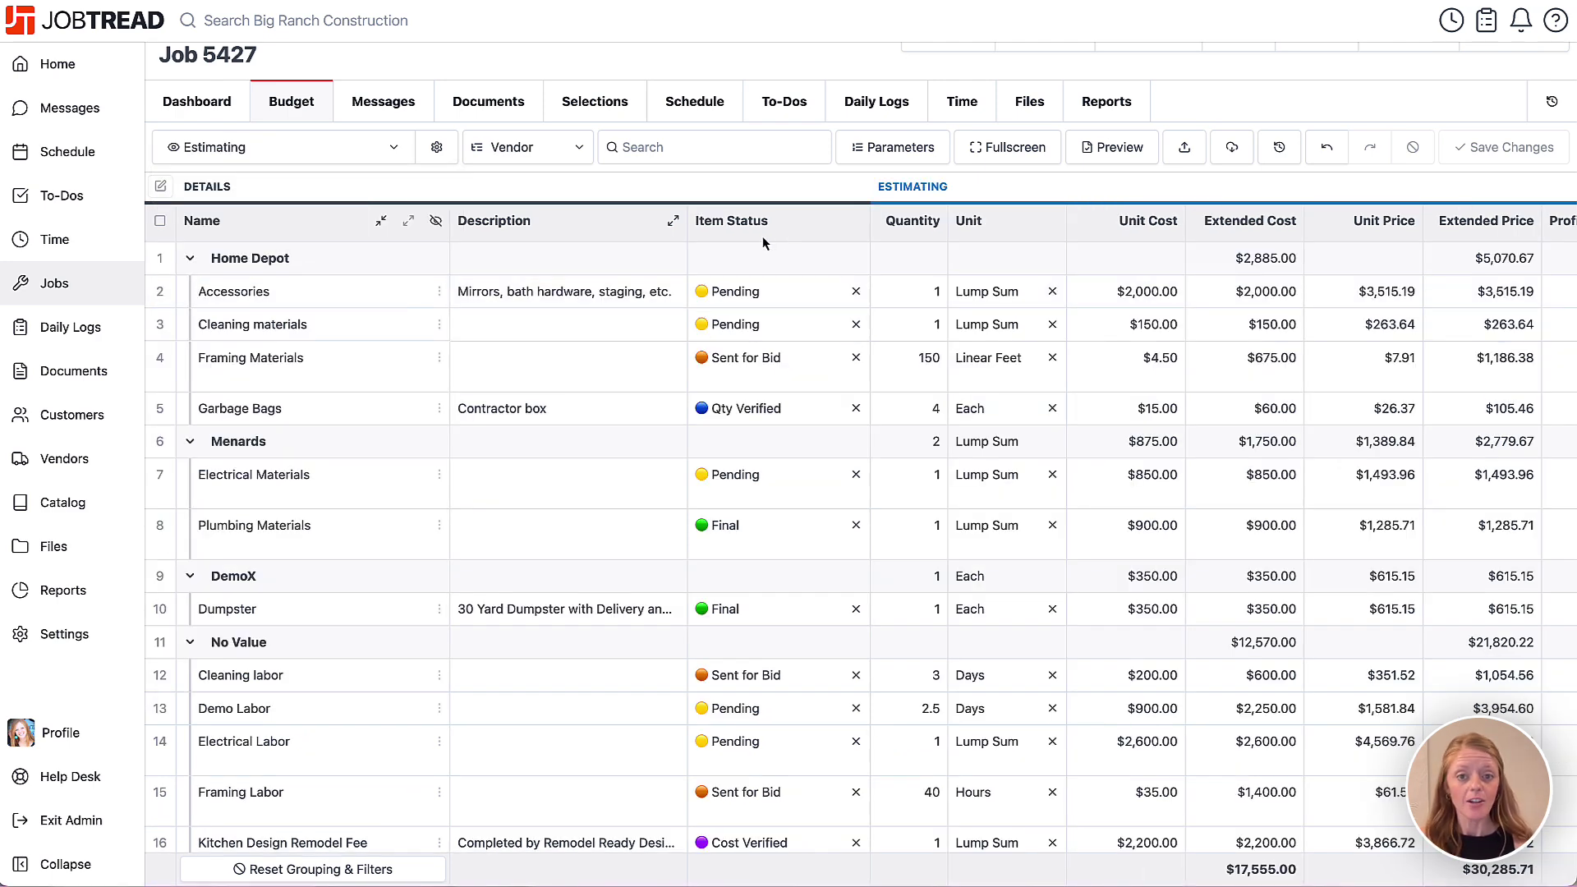
pyautogui.click(558, 148)
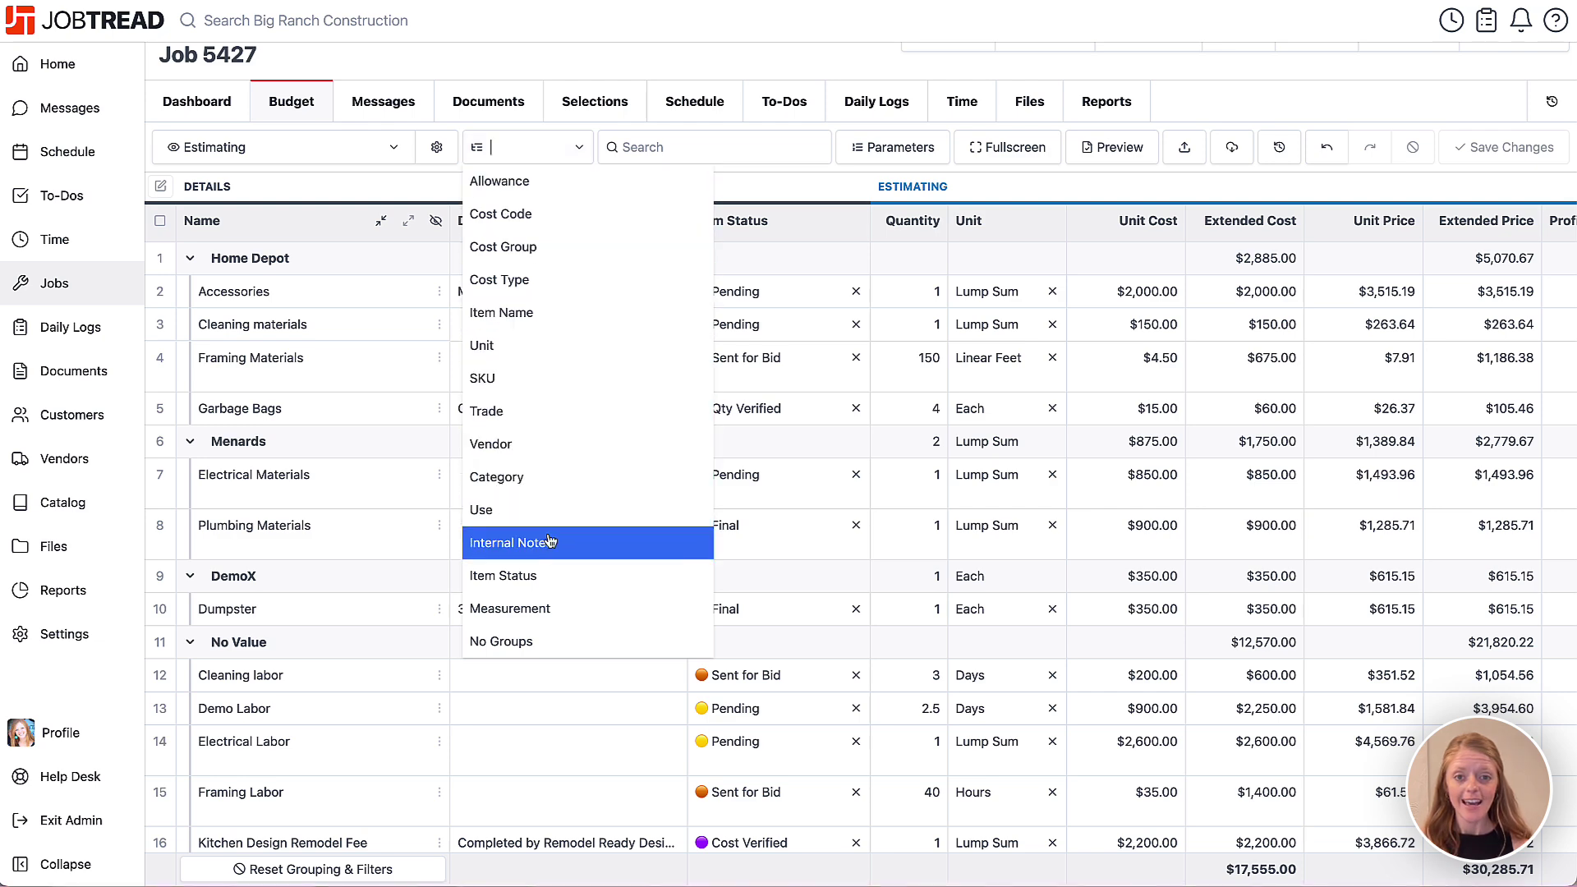
pyautogui.click(547, 575)
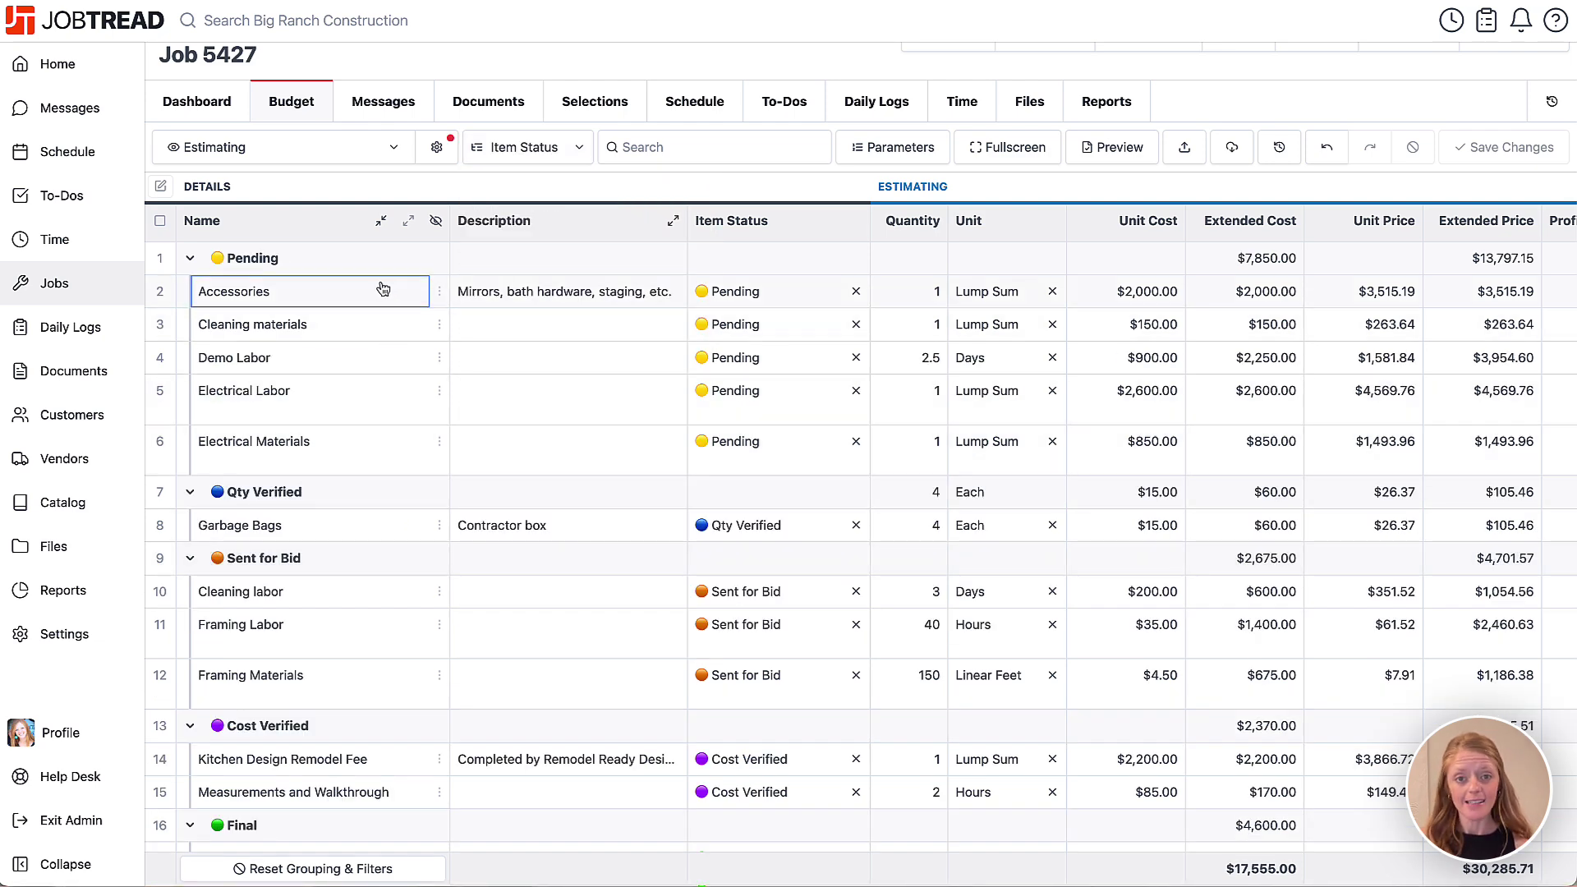
pyautogui.scroll(-1, 364, 475)
pyautogui.scroll(-1, 364, 475)
pyautogui.scroll(2, 364, 474)
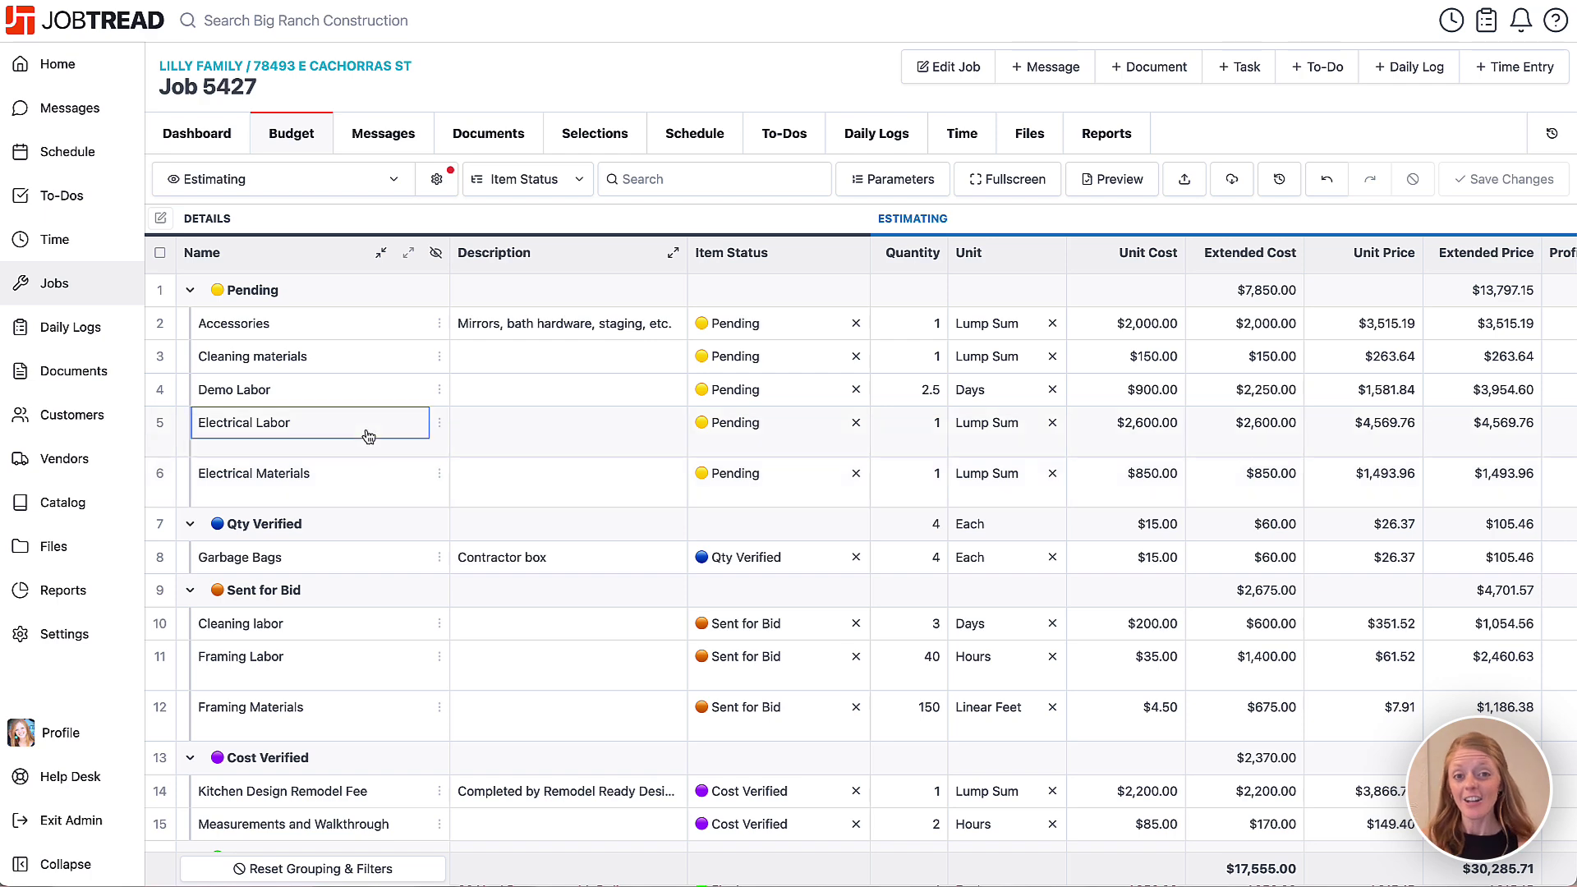
# Select the Material Ordering and Tracking view, grouped by Vendor (Home Depot, Menards, DemoX)
pyautogui.click(395, 181)
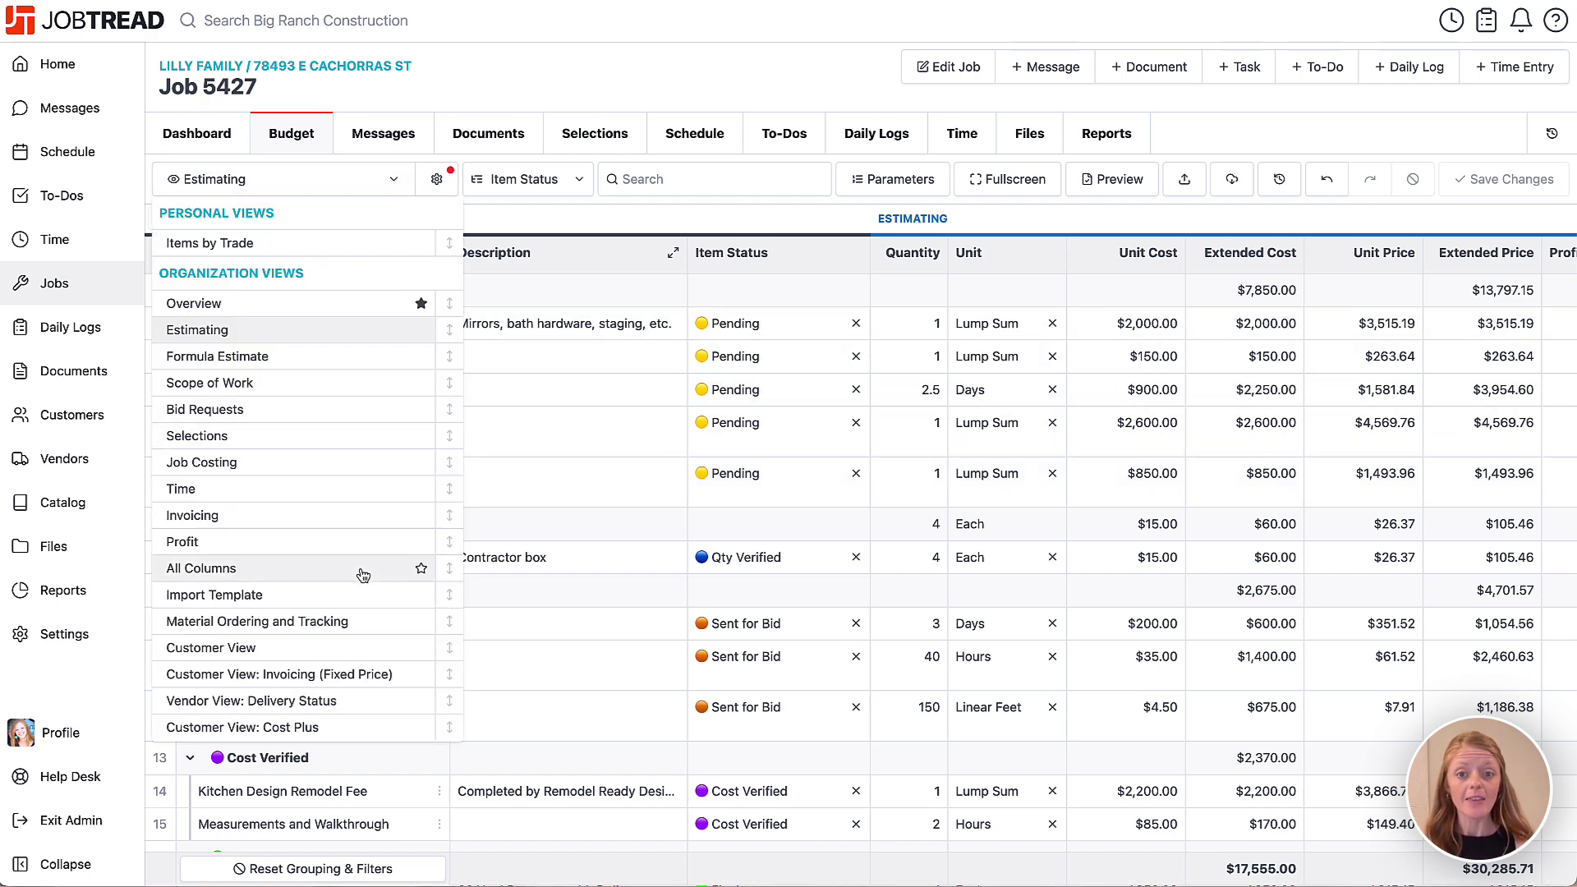
pyautogui.click(360, 623)
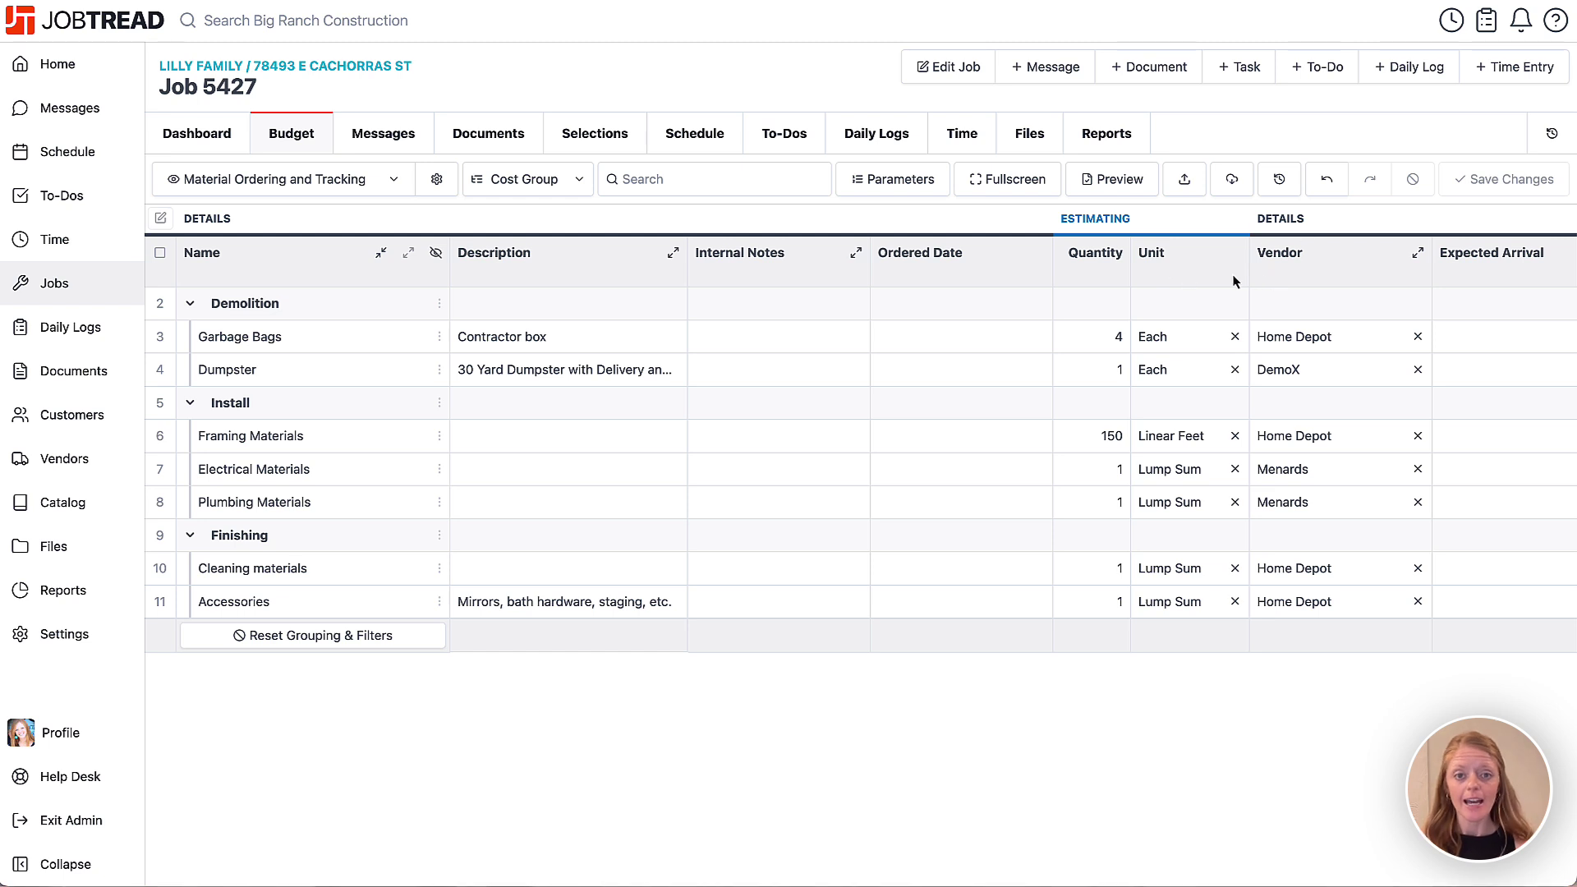
pyautogui.click(567, 192)
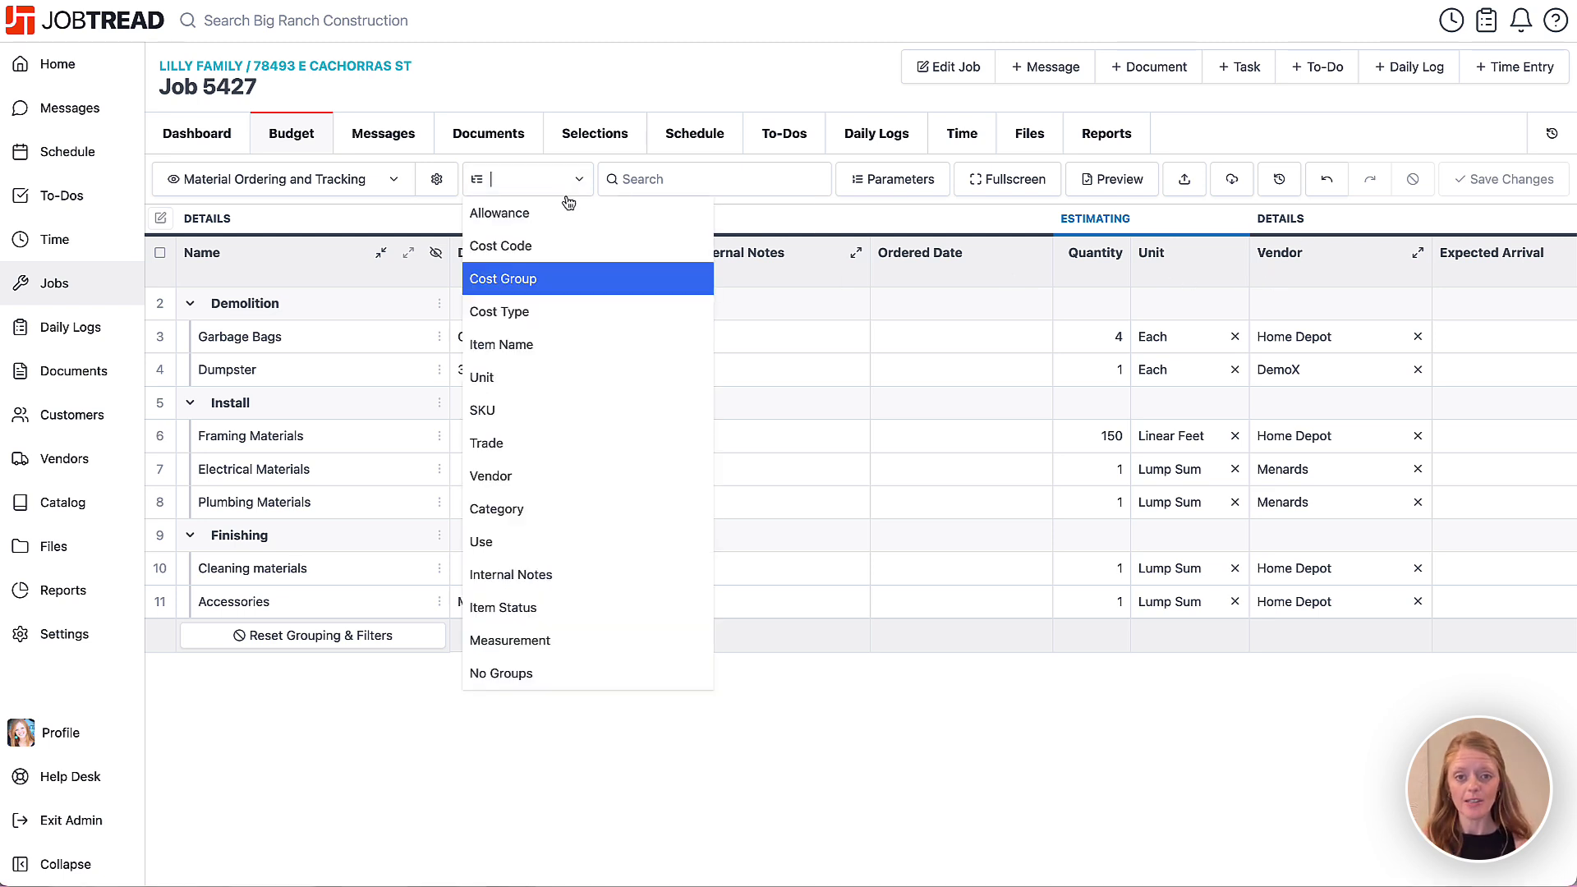
pyautogui.click(533, 478)
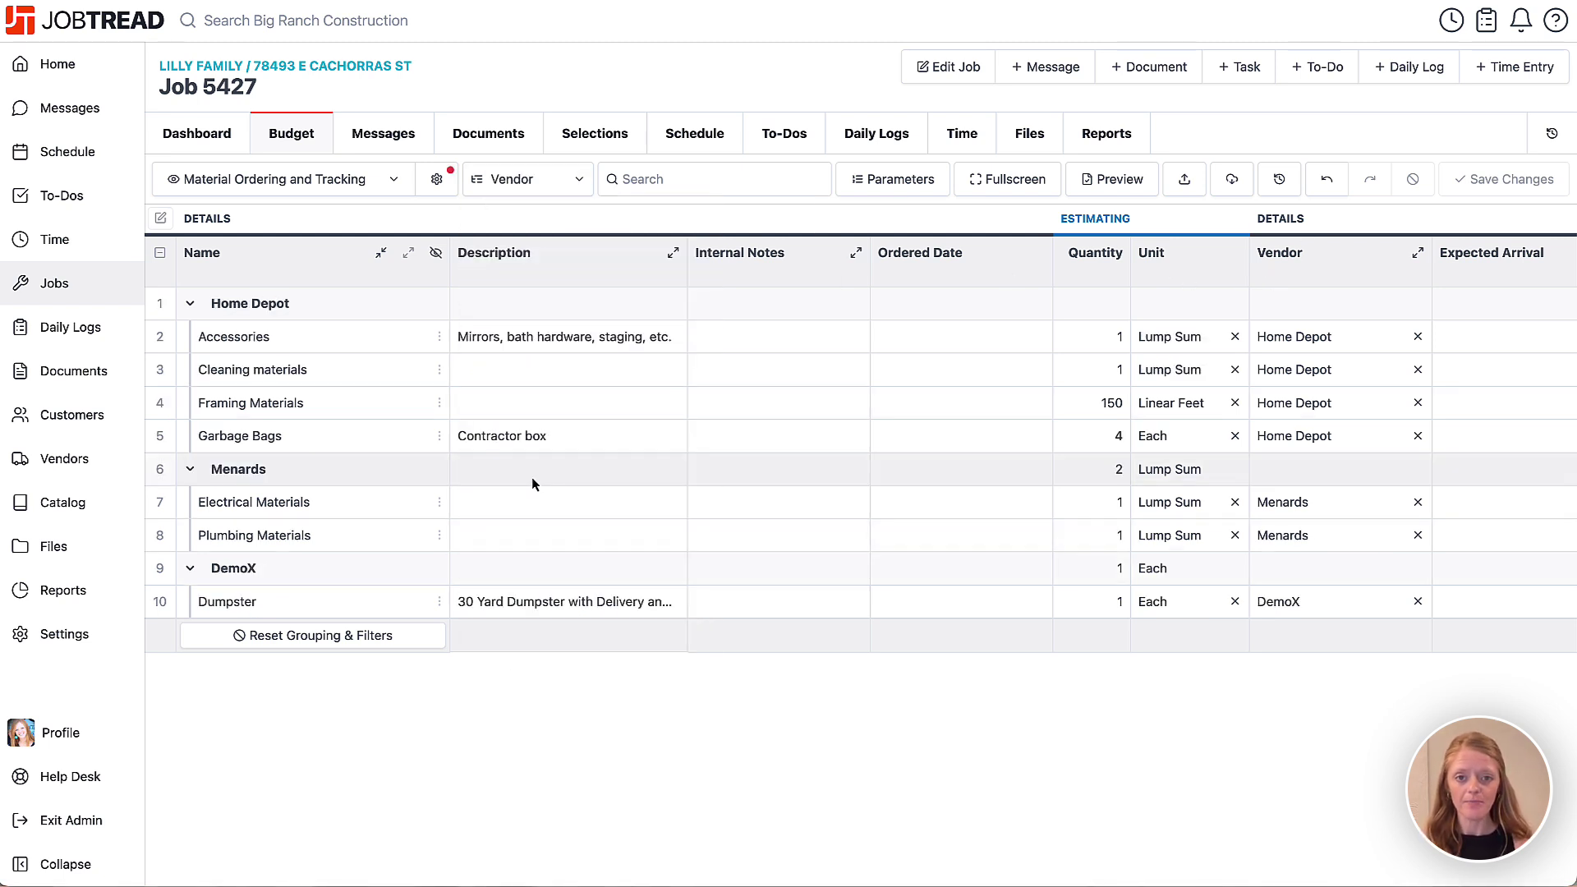